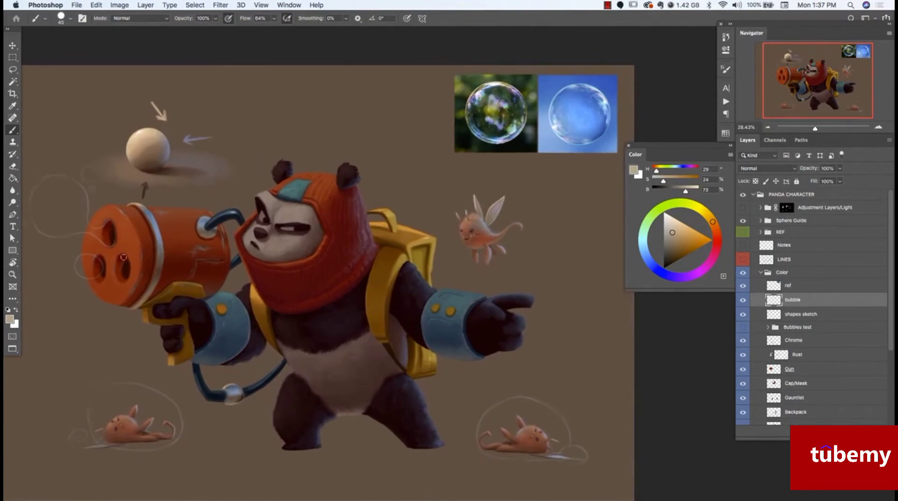
# Examine the panda character painting, including the sphere light guide, the bubble reference photos and the sketched bubbles around the creatures.
pyautogui.hscroll(-5, 142, 269)
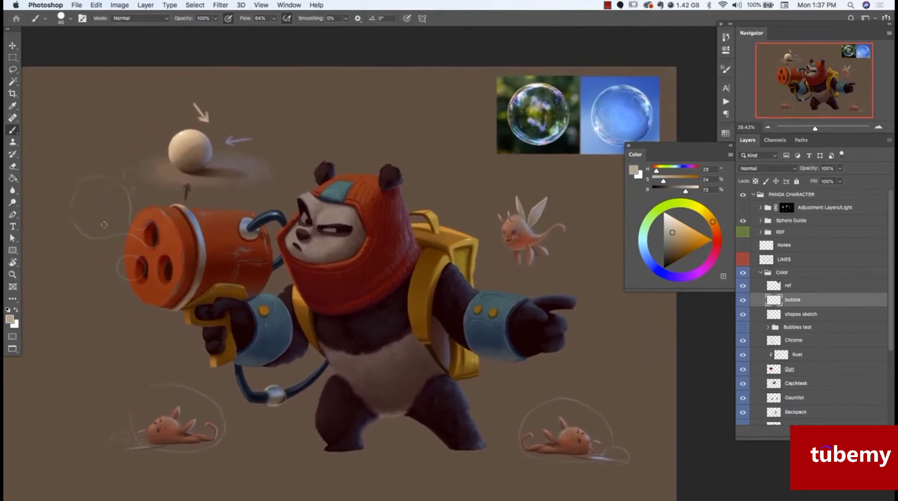
pyautogui.moveTo(216, 273); pyautogui.dragTo(194, 276)
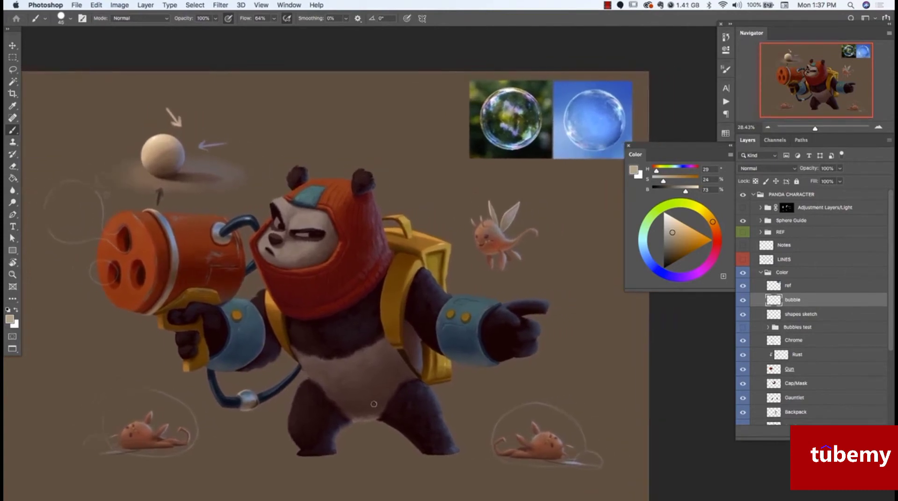
pyautogui.hscroll(2, 303, 398)
pyautogui.scroll(-1, 303, 398)
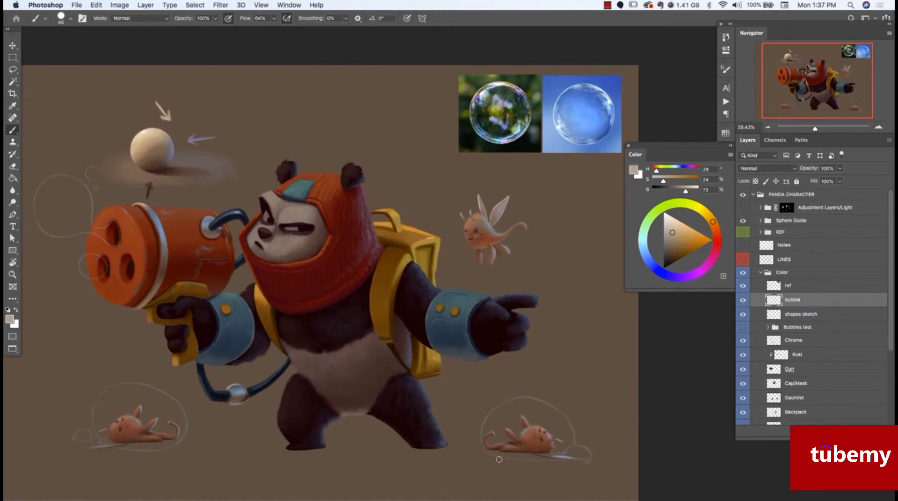
pyautogui.hscroll(3, 381, 411)
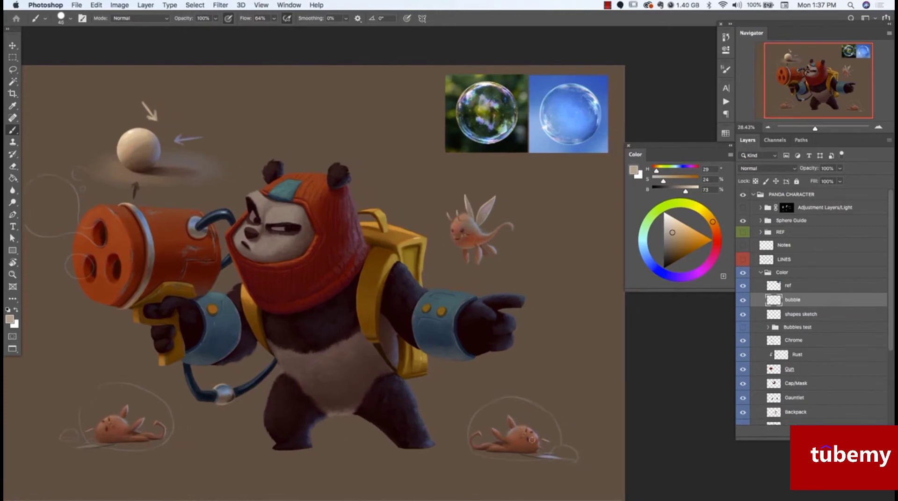
pyautogui.hscroll(5, 266, 347)
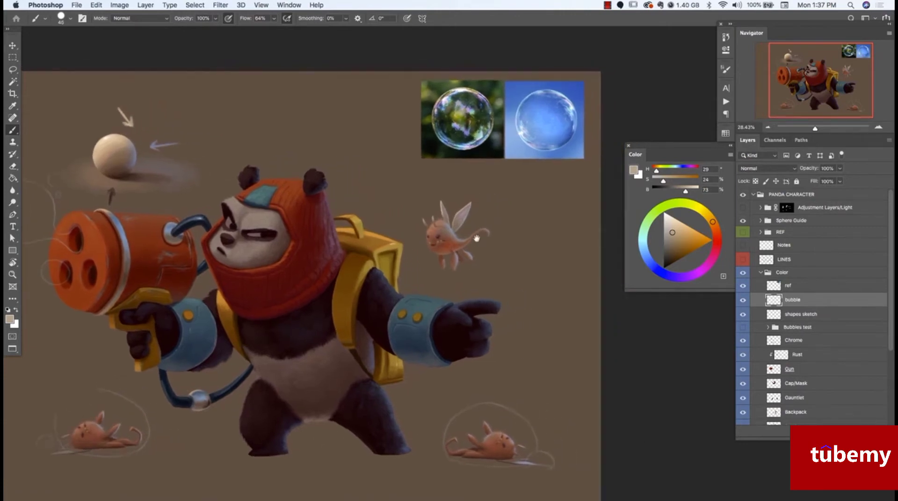
pyautogui.moveTo(477, 238); pyautogui.dragTo(475, 240)
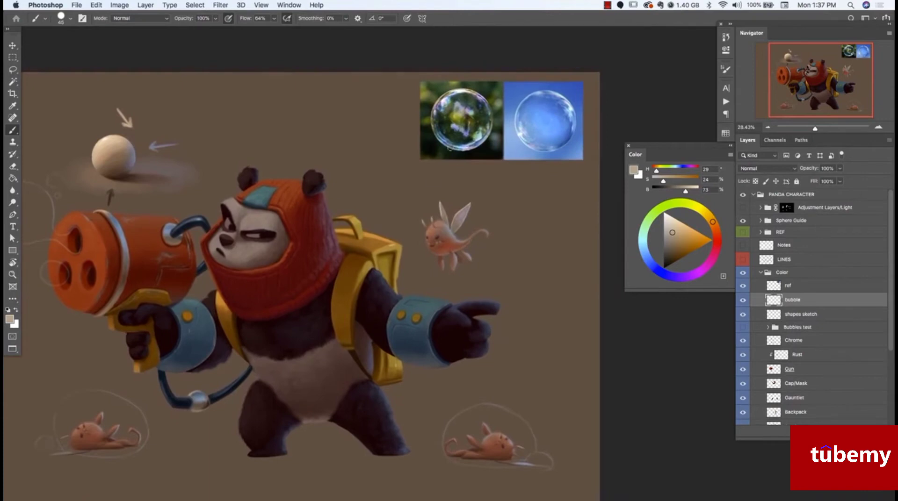
pyautogui.hscroll(-10, 449, 148)
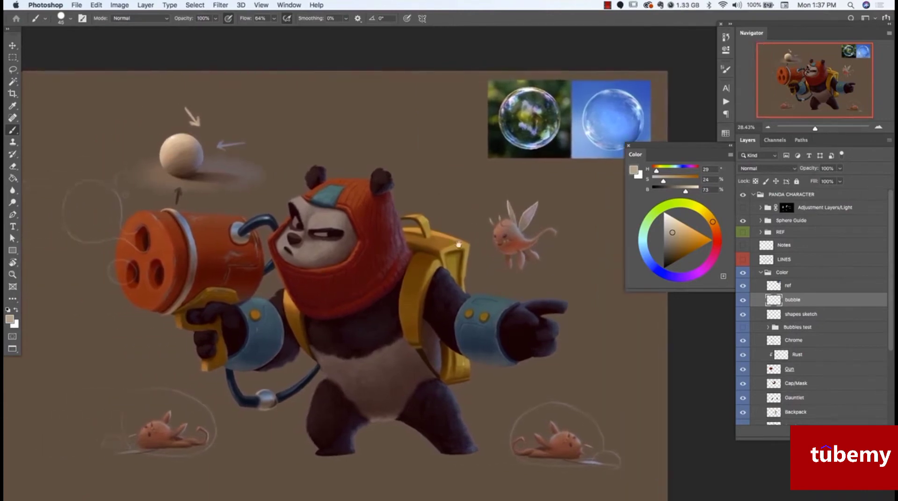
pyautogui.hscroll(2, 459, 245)
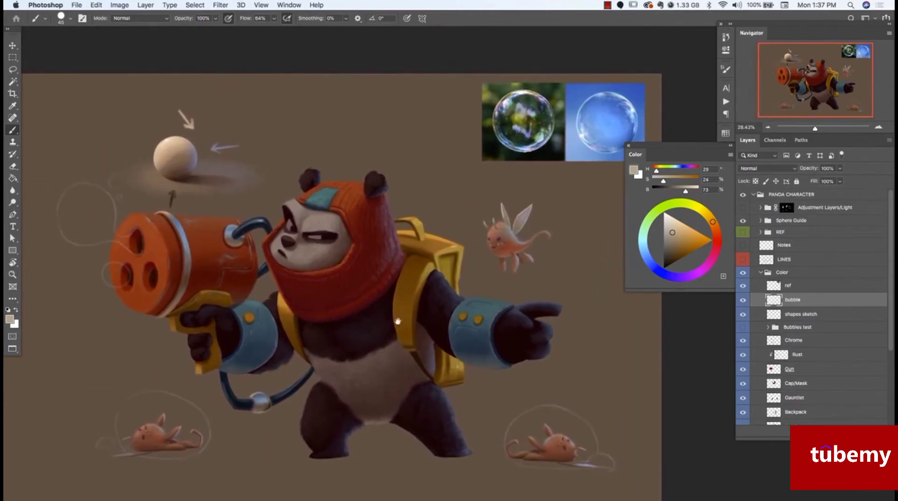
pyautogui.hscroll(2, 397, 322)
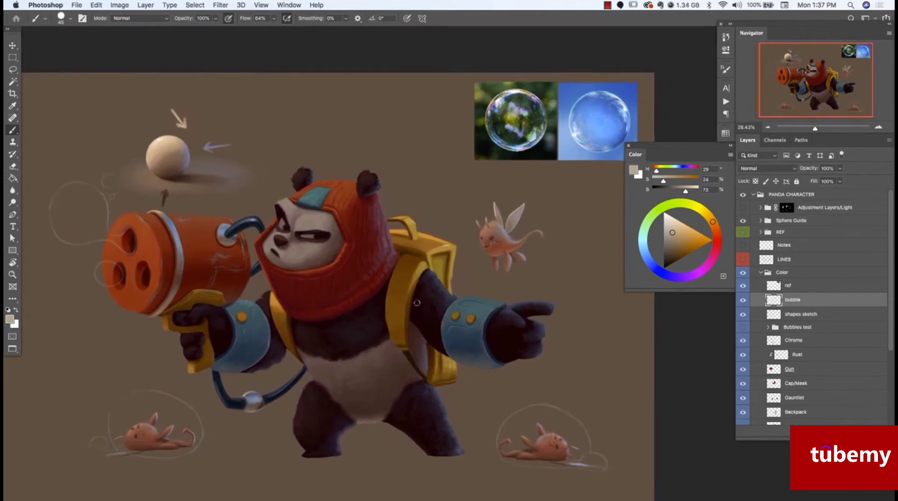
pyautogui.hscroll(4, 440, 327)
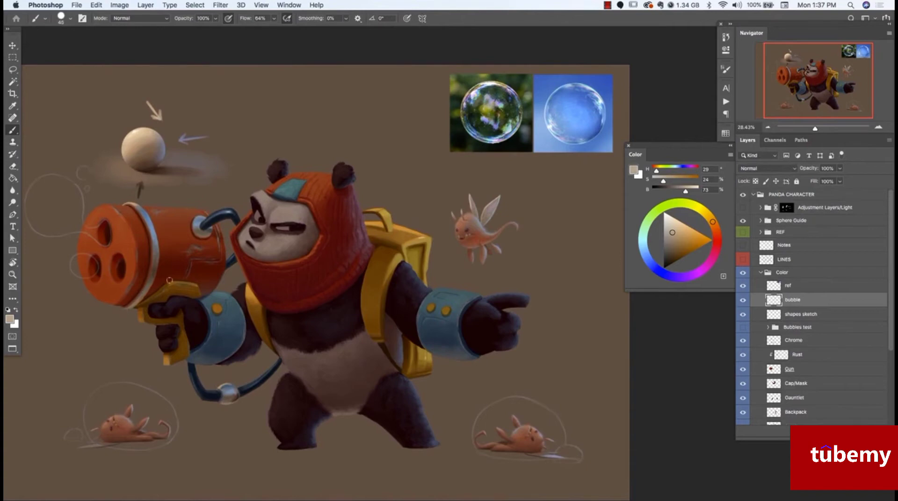
pyautogui.hscroll(1, 390, 356)
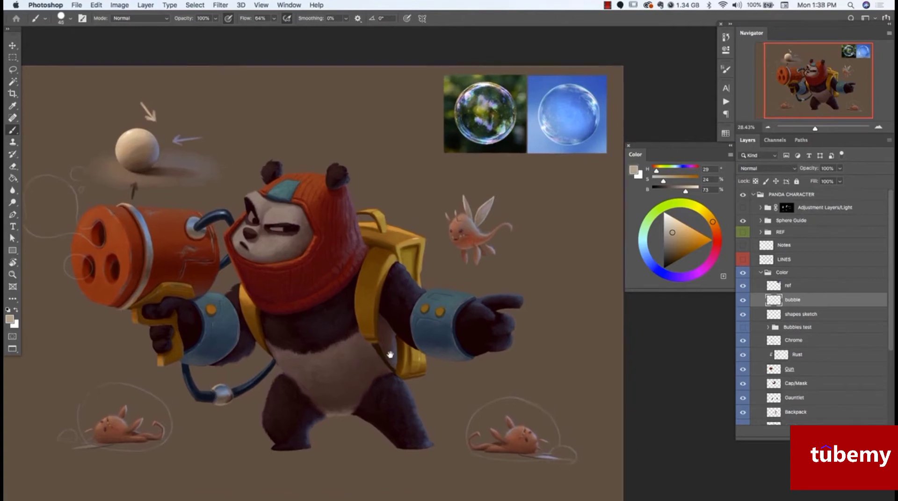
pyautogui.hscroll(1, 390, 356)
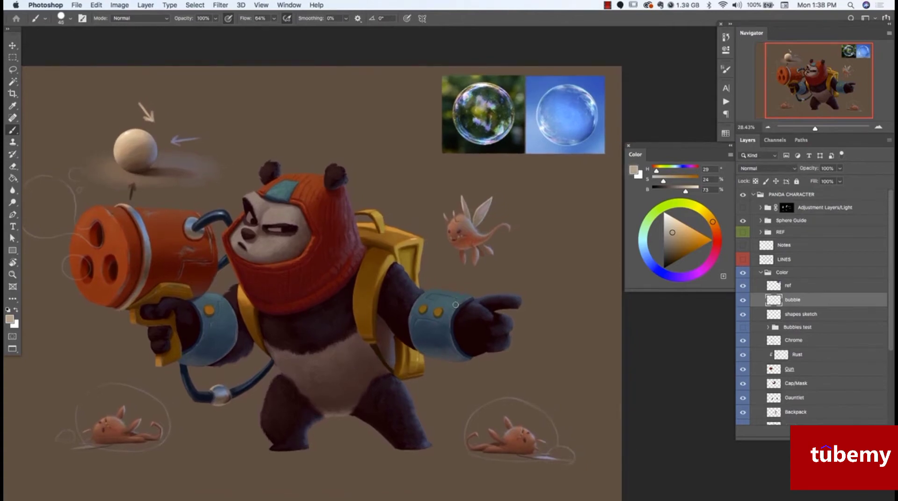
pyautogui.hscroll(-3, 381, 305)
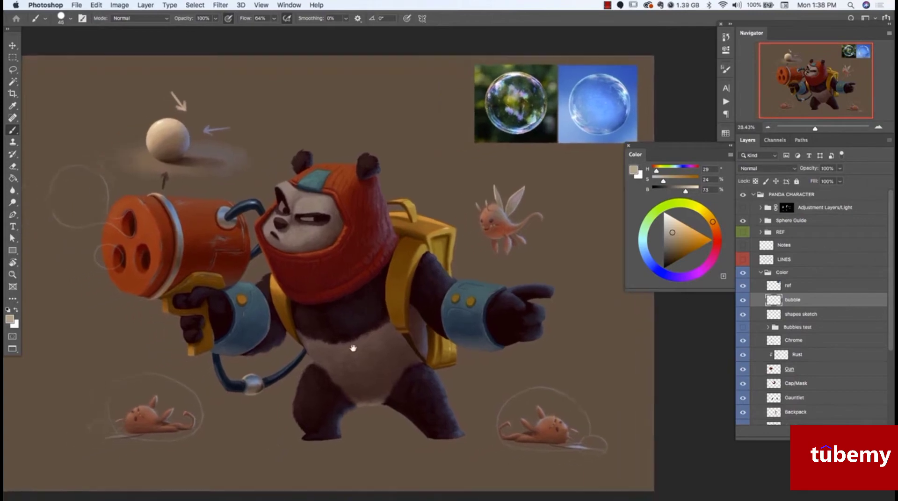
pyautogui.hscroll(1, 504, 299)
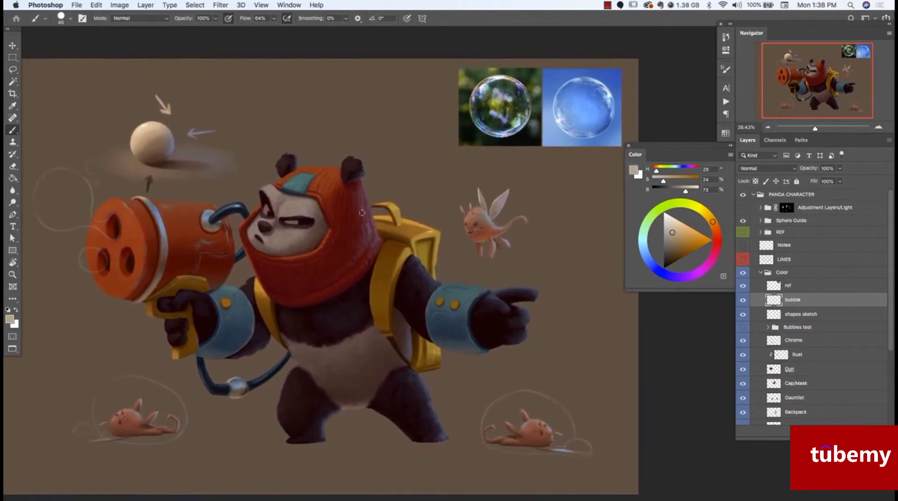
# Fill a circular elliptical selection around the flying creature with light blue sampled from the blue bubble reference on the bubble layer, and deselect.
pyautogui.click(12, 59)
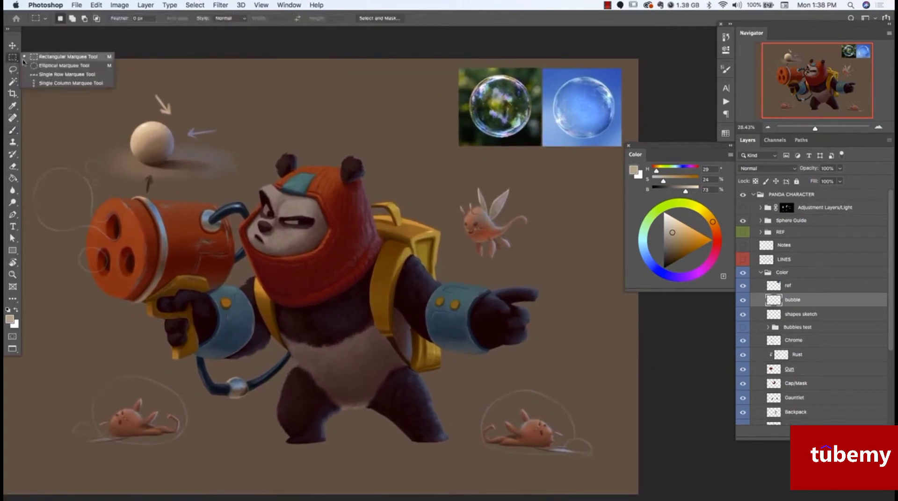
pyautogui.click(66, 68)
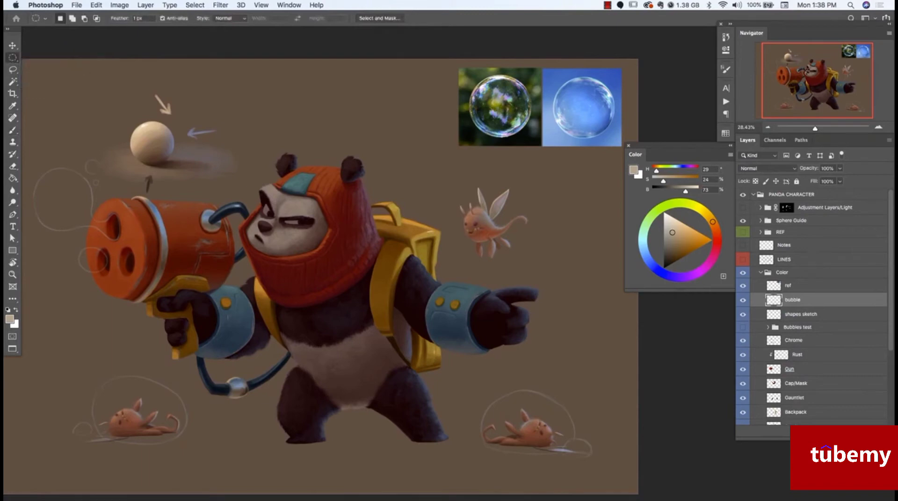
pyautogui.moveTo(484, 224); pyautogui.dragTo(549, 177)
pyautogui.press('b')
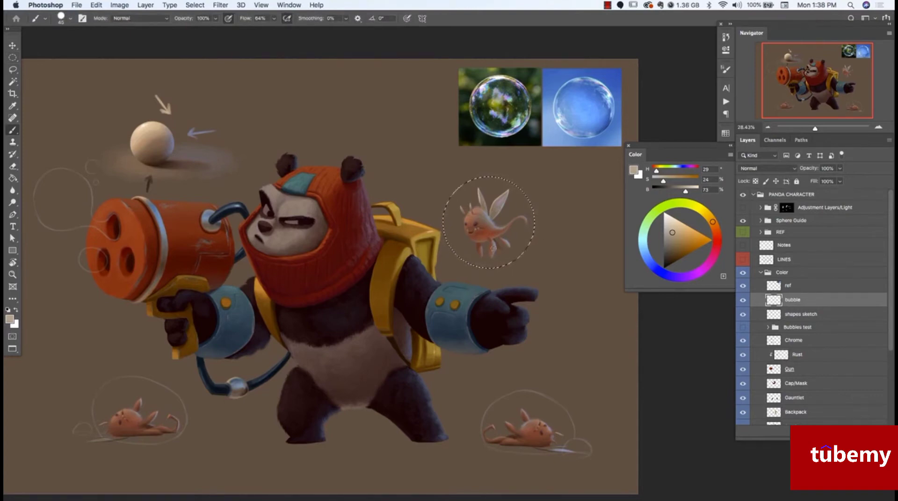
pyautogui.keyDown('alt'); pyautogui.click(554, 104); pyautogui.keyUp('alt')
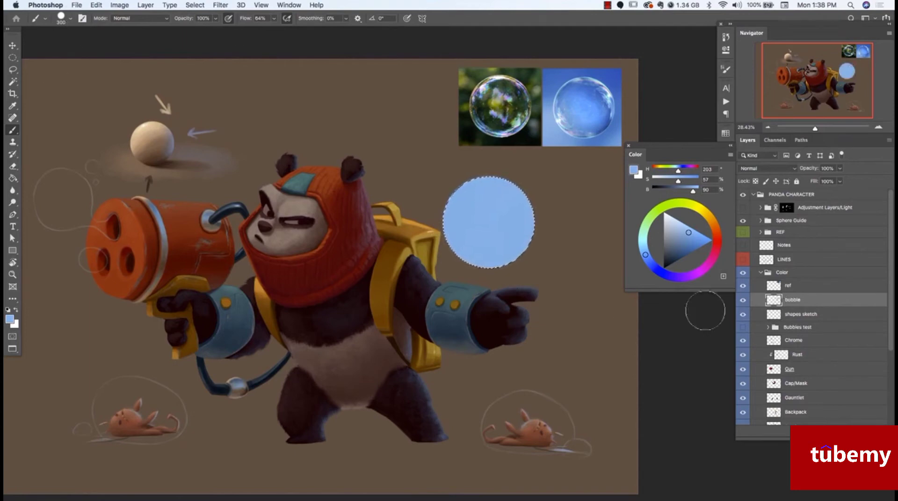
pyautogui.press('super+d')
# Lock the bubble layer's transparent pixels and shade the circle's lower and upper-left edges in darker blue with a 400 px brush.
pyautogui.keyDown('alt'); pyautogui.click(513, 237); pyautogui.keyUp('alt')
pyautogui.press('/')
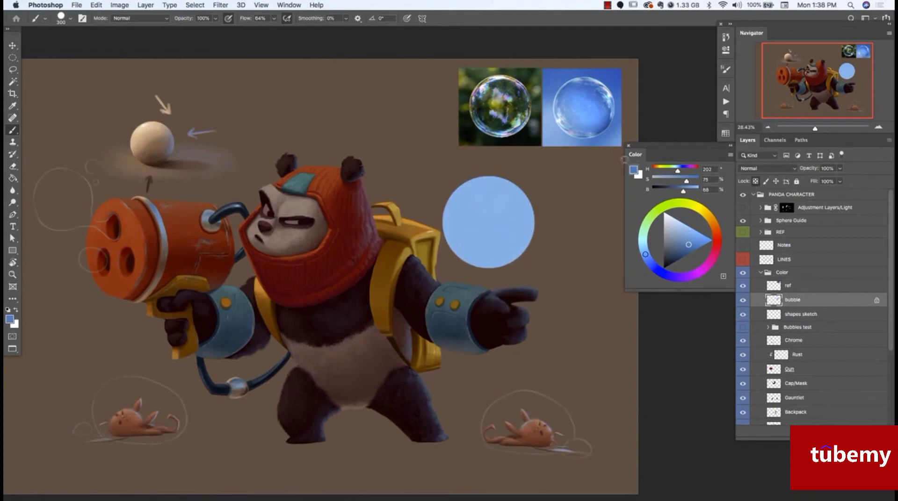
pyautogui.moveTo(686, 249); pyautogui.dragTo(687, 251)
pyautogui.click(648, 259)
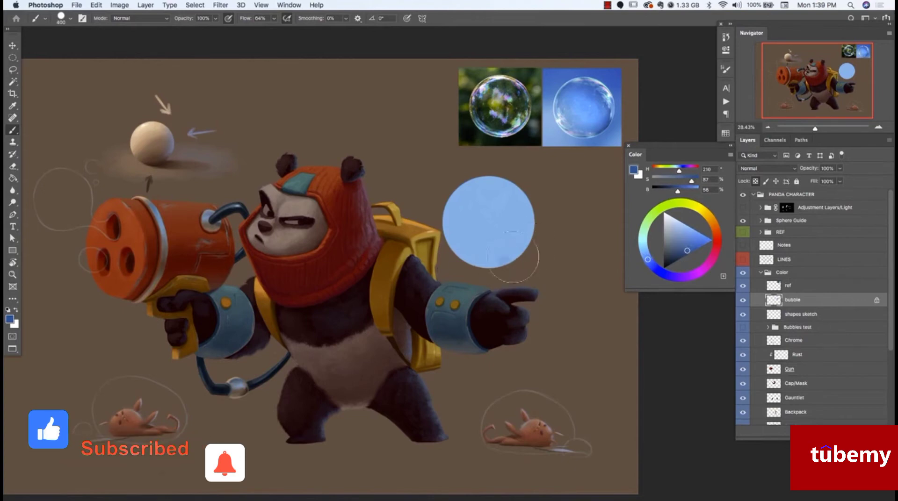
pyautogui.press(']')
pyautogui.moveTo(502, 261)
pyautogui.mouseDown()
pyautogui.moveTo(525, 225)
pyautogui.moveTo(508, 251)
pyautogui.mouseUp()
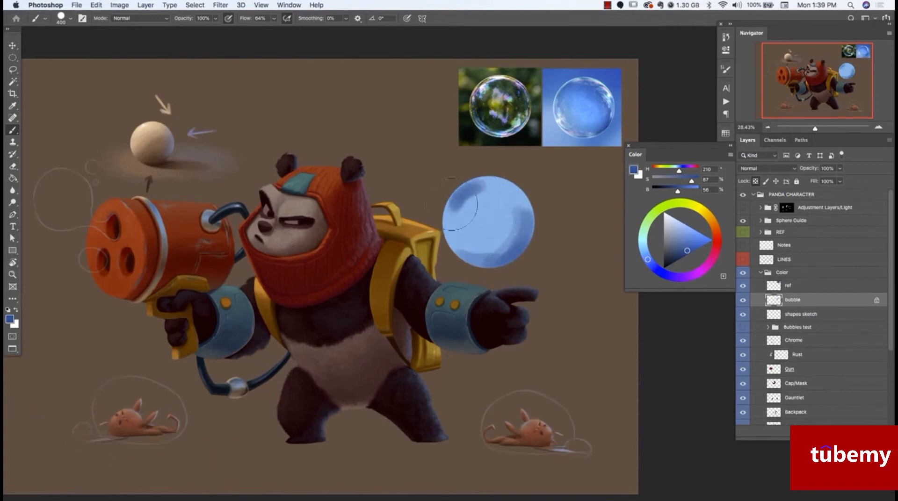
pyautogui.moveTo(471, 184)
pyautogui.mouseDown()
pyautogui.moveTo(452, 216)
pyautogui.moveTo(469, 202)
pyautogui.moveTo(480, 208)
pyautogui.mouseUp()
# Blend the dark edge shading into the bubble's light centre using blues sampled from the bubble itself.
pyautogui.keyDown('alt'); pyautogui.click(454, 208); pyautogui.keyUp('alt')
pyautogui.keyDown('alt'); pyautogui.click(456, 210); pyautogui.keyUp('alt')
pyautogui.keyDown('alt'); pyautogui.click(454, 208); pyautogui.keyUp('alt')
pyautogui.keyDown('alt'); pyautogui.click(477, 250); pyautogui.keyUp('alt')
pyautogui.moveTo(477, 250); pyautogui.dragTo(501, 224)
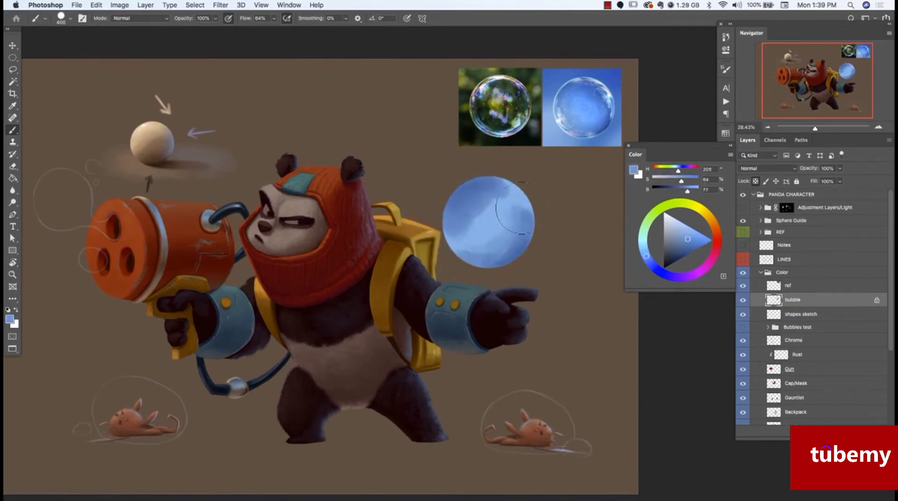
pyautogui.keyDown('alt'); pyautogui.click(521, 215); pyautogui.keyUp('alt')
# Deepen the bubble's lower-right and upper-left rim with a dark, fully saturated blue and a 200 px brush.
pyautogui.keyDown('alt'); pyautogui.click(509, 234); pyautogui.keyUp('alt')
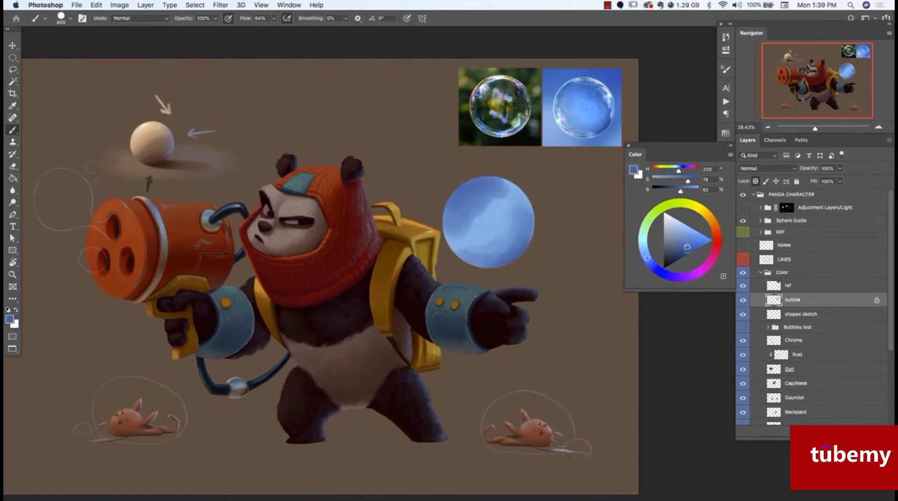
pyautogui.click(687, 253)
pyautogui.moveTo(687, 253); pyautogui.dragTo(687, 255)
pyautogui.press('[')
pyautogui.press('[')
pyautogui.press('[')
pyautogui.press('[')
pyautogui.moveTo(518, 251); pyautogui.dragTo(528, 235)
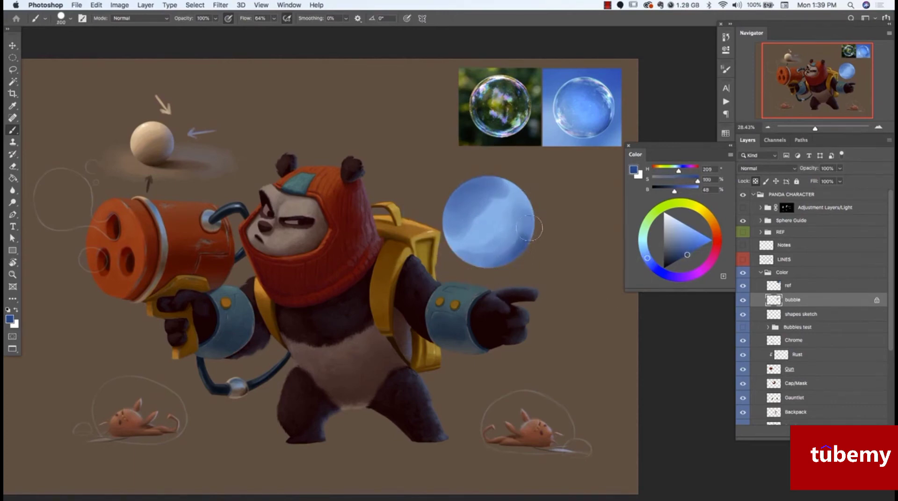
pyautogui.moveTo(474, 188)
pyautogui.mouseDown()
pyautogui.moveTo(480, 184)
pyautogui.moveTo(454, 202)
pyautogui.mouseUp()
# Soften the transitions along the bubble's upper, right and left rim with mid blues sampled from the bubble.
pyautogui.keyDown('alt'); pyautogui.click(466, 199); pyautogui.keyUp('alt')
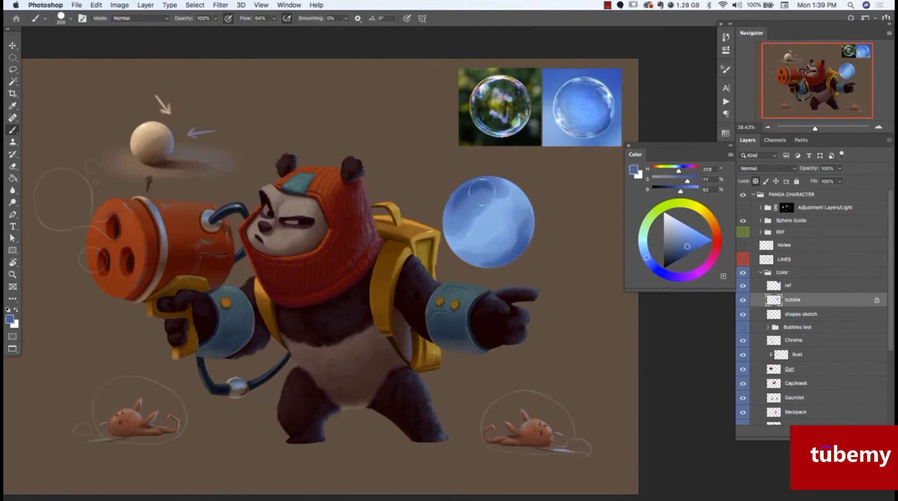
pyautogui.keyDown('alt'); pyautogui.click(489, 180); pyautogui.keyUp('alt')
pyautogui.keyDown('alt'); pyautogui.click(525, 228); pyautogui.keyUp('alt')
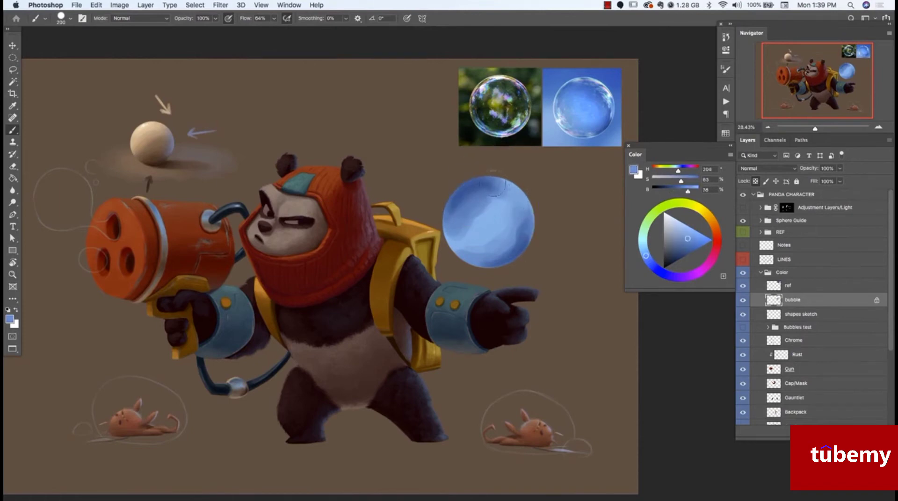
pyautogui.keyDown('alt'); pyautogui.click(522, 226); pyautogui.keyUp('alt')
pyautogui.keyDown('alt'); pyautogui.click(456, 220); pyautogui.keyUp('alt')
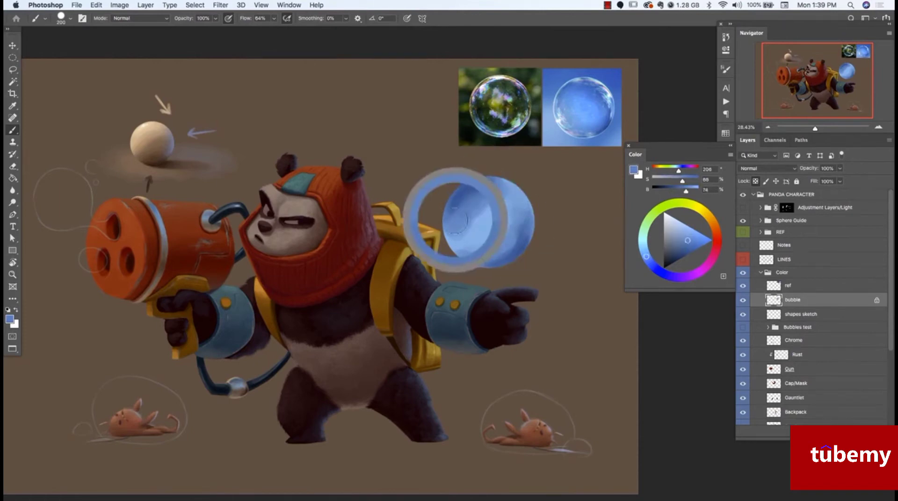
# Paint bright purple iridescent accents just inside the bubble's rim with a 125 px brush.
pyautogui.click(694, 275)
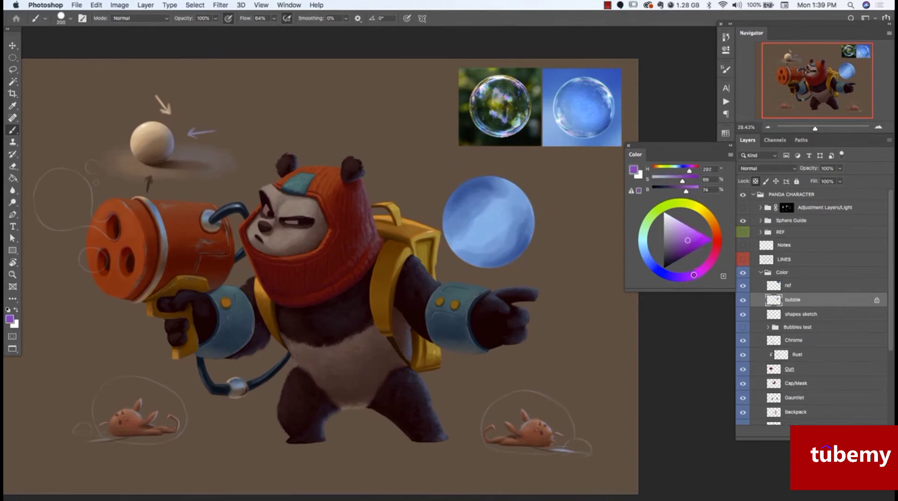
pyautogui.click(691, 235)
pyautogui.press('[')
pyautogui.press('[')
pyautogui.press('[')
pyautogui.moveTo(461, 200)
pyautogui.mouseDown()
pyautogui.moveTo(460, 242)
pyautogui.moveTo(453, 213)
pyautogui.mouseUp()
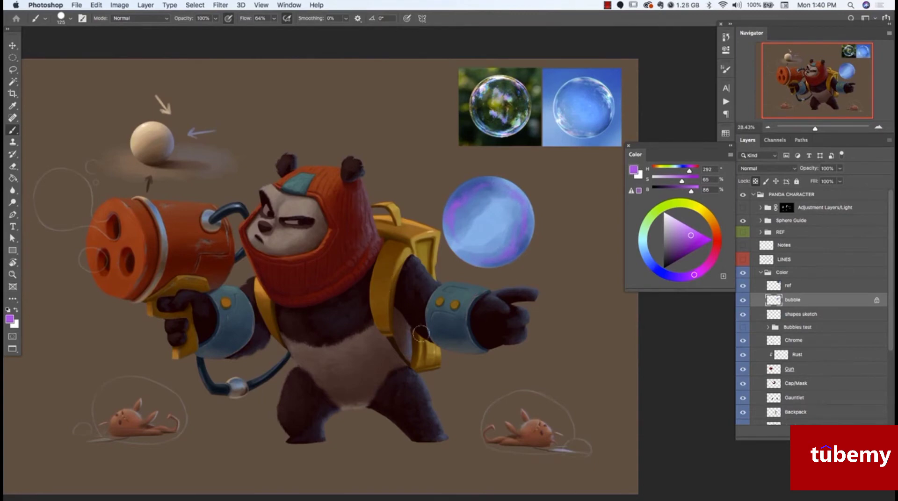
# Add light green iridescent streaks beside the purple accents along the bubble's lower-right and upper-left rim.
pyautogui.click(648, 221)
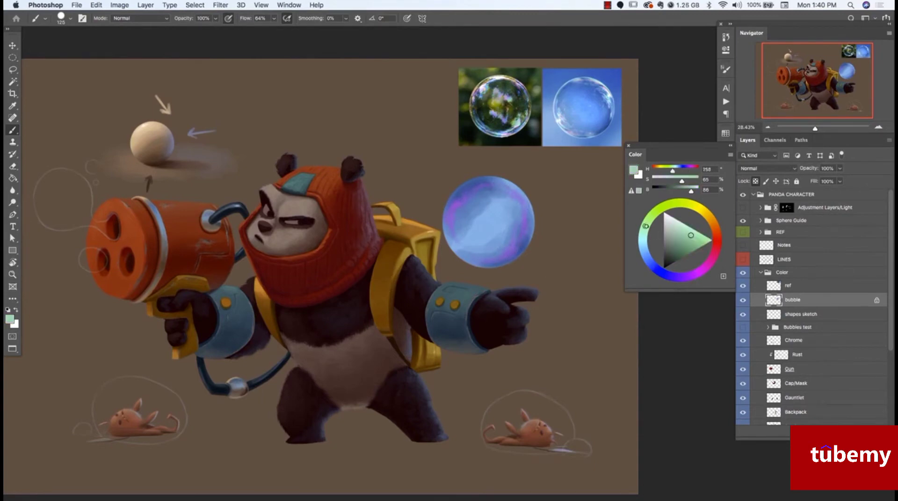
pyautogui.moveTo(691, 237); pyautogui.dragTo(693, 238)
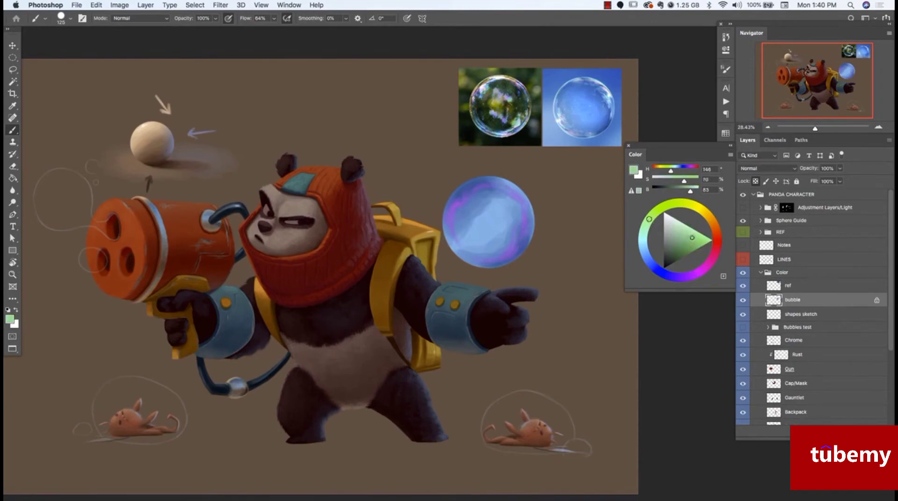
pyautogui.moveTo(649, 219); pyautogui.dragTo(647, 224)
pyautogui.click(695, 239)
pyautogui.click(519, 244)
pyautogui.moveTo(517, 246)
pyautogui.mouseDown()
pyautogui.moveTo(509, 251)
pyautogui.moveTo(529, 215)
pyautogui.mouseUp()
pyautogui.moveTo(499, 254)
pyautogui.mouseDown()
pyautogui.moveTo(475, 257)
pyautogui.moveTo(527, 233)
pyautogui.mouseUp()
pyautogui.moveTo(475, 196)
pyautogui.mouseDown()
pyautogui.moveTo(504, 196)
pyautogui.moveTo(470, 188)
pyautogui.moveTo(455, 206)
pyautogui.moveTo(459, 250)
pyautogui.moveTo(472, 190)
pyautogui.moveTo(502, 191)
pyautogui.mouseUp()
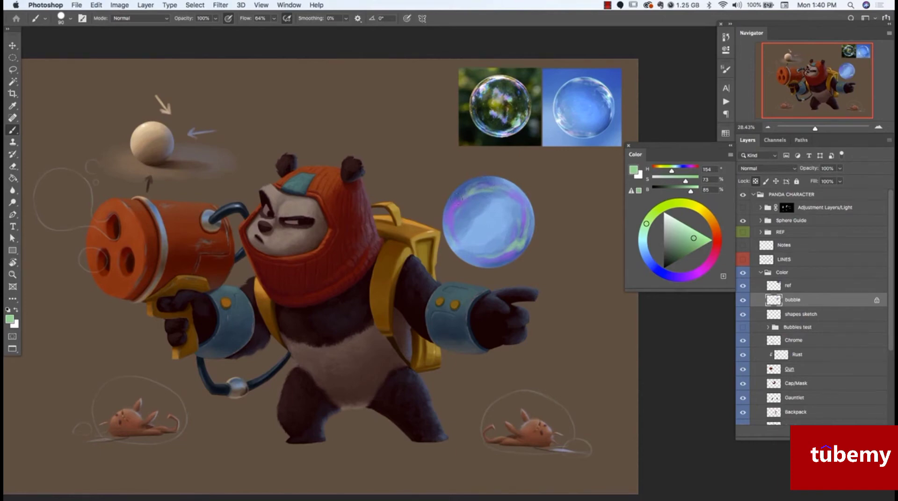
pyautogui.moveTo(463, 189); pyautogui.dragTo(452, 204)
# Blend the green and purple streaks along the bubble's lower-right rim with teal, blue and violet tones sampled from the bubble.
pyautogui.keyDown('alt'); pyautogui.click(515, 241); pyautogui.keyUp('alt')
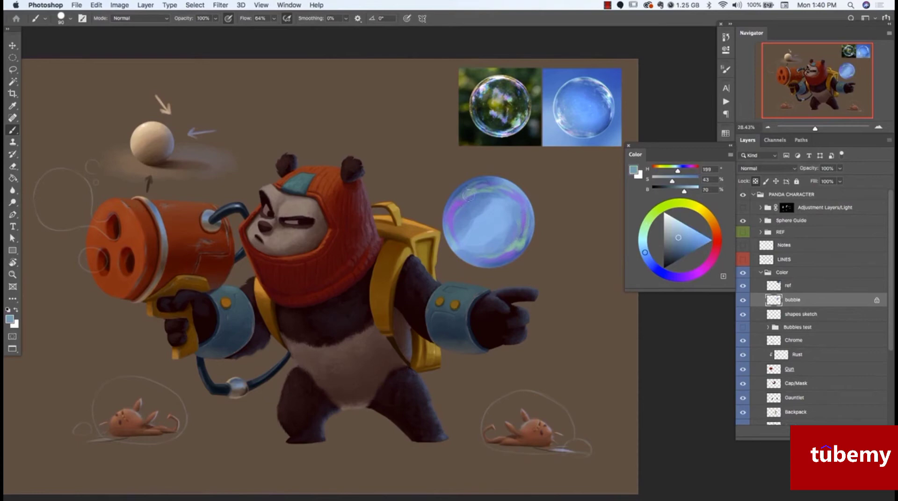
pyautogui.keyDown('alt'); pyautogui.click(514, 240); pyautogui.keyUp('alt')
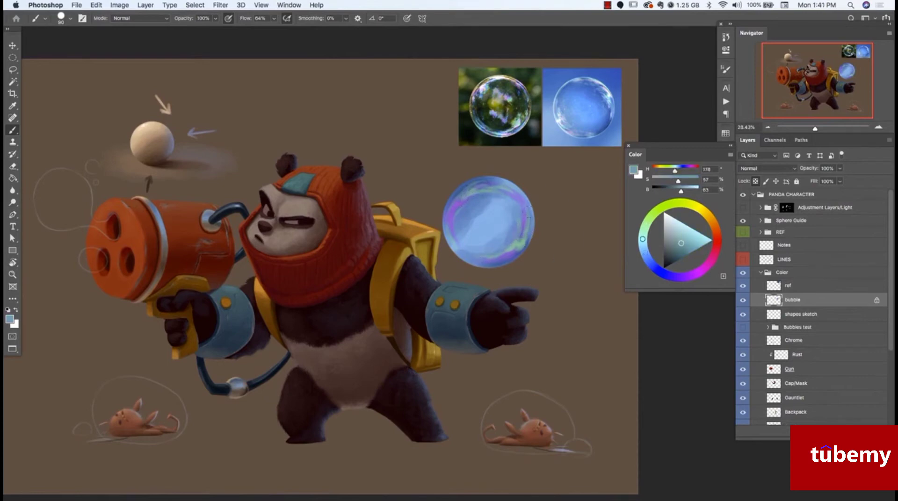
pyautogui.keyDown('alt'); pyautogui.click(517, 245); pyautogui.keyUp('alt')
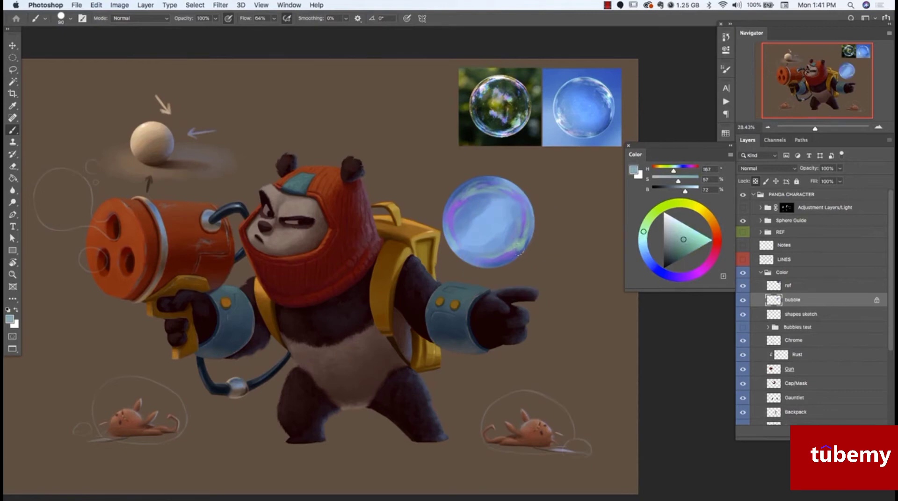
pyautogui.keyDown('alt'); pyautogui.click(519, 251); pyautogui.keyUp('alt')
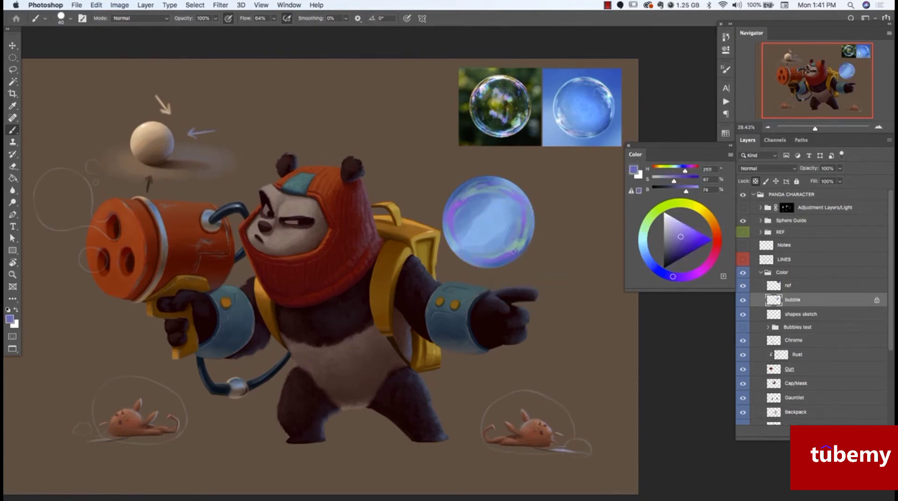
# Soften the accents along the bubble's upper-left, lower-left and top rim with sampled blues, using a 40 to 100 px brush.
pyautogui.keyDown('alt'); pyautogui.click(466, 195); pyautogui.keyUp('alt')
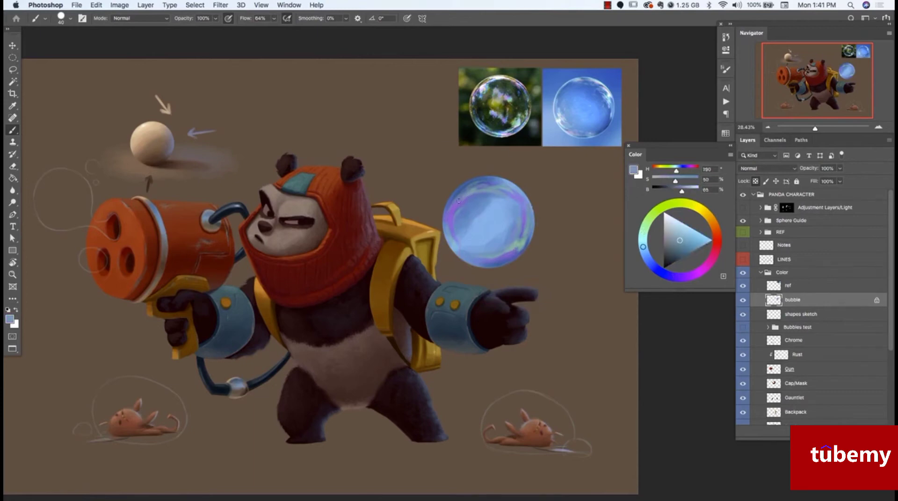
pyautogui.keyDown('alt'); pyautogui.click(471, 263); pyautogui.keyUp('alt')
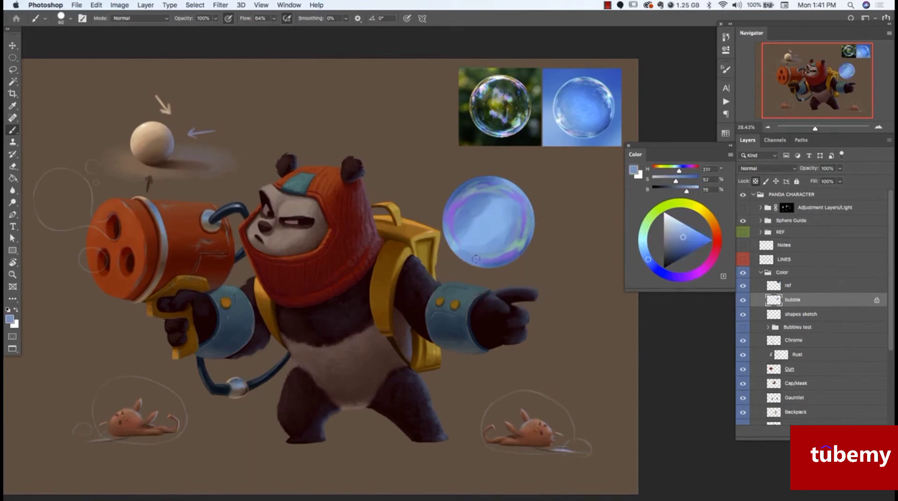
pyautogui.keyDown('alt'); pyautogui.click(467, 252); pyautogui.keyUp('alt')
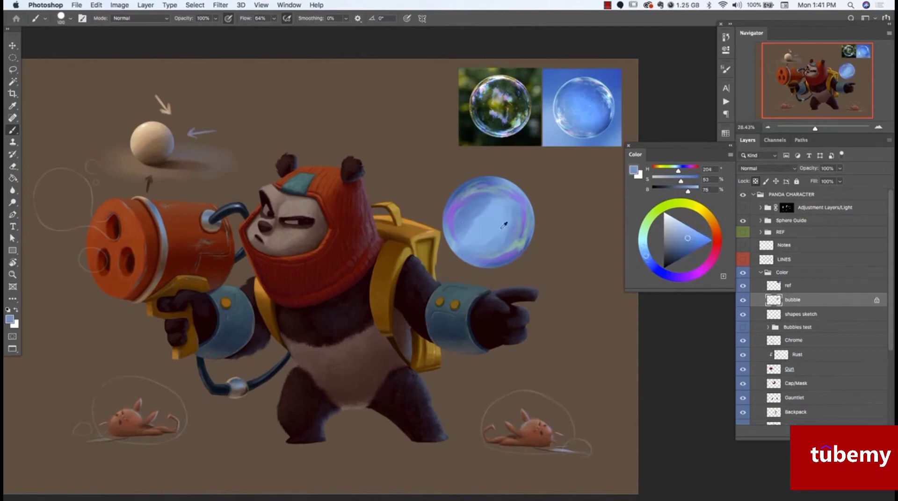
pyautogui.keyDown('alt'); pyautogui.click(488, 198); pyautogui.keyUp('alt')
pyautogui.keyDown('alt'); pyautogui.click(487, 182); pyautogui.keyUp('alt')
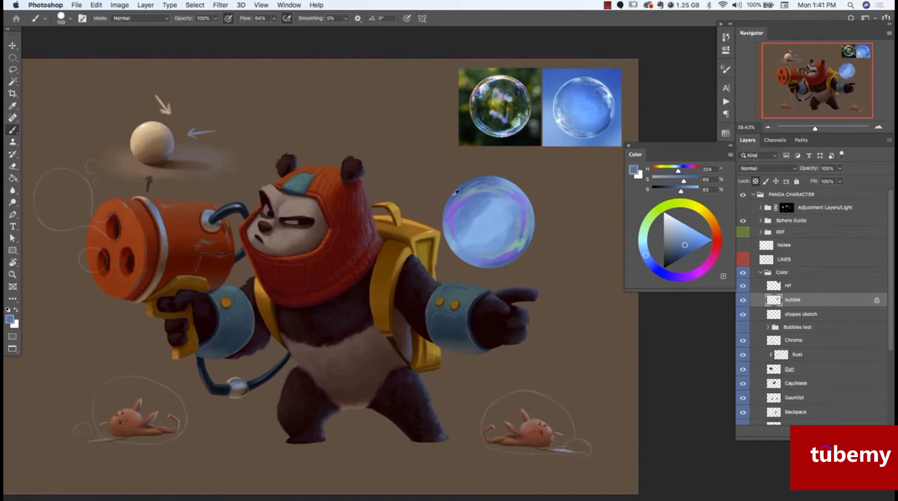
# Paint a warm peach highlight on the bubble's upper-left rim, using a brighter, more saturated version of the reference sphere's light colour.
pyautogui.keyDown('alt'); pyautogui.click(155, 131); pyautogui.keyUp('alt')
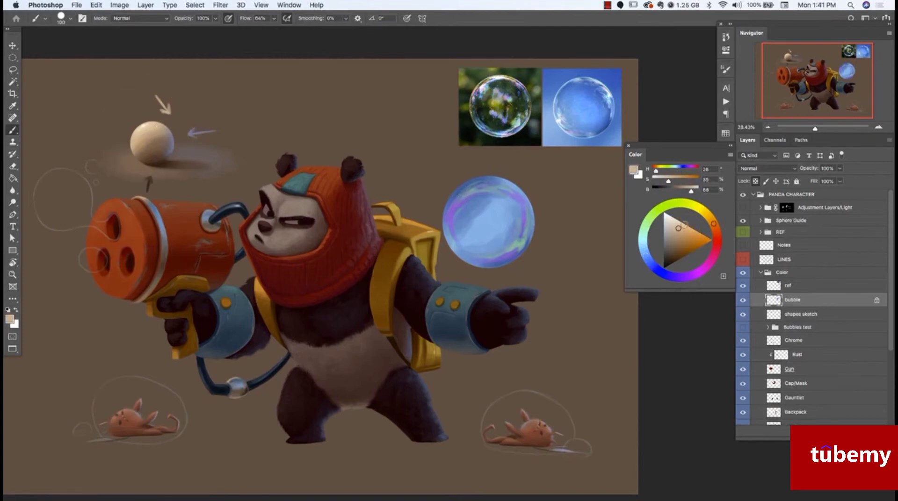
pyautogui.click(685, 226)
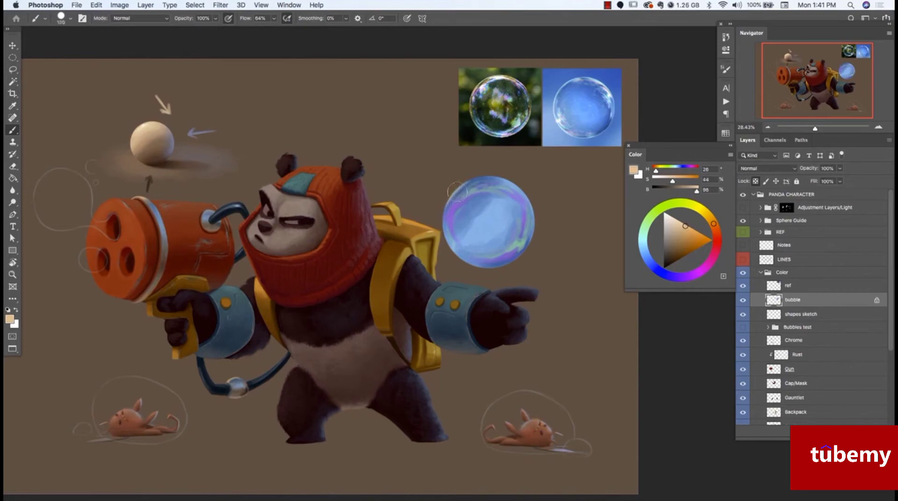
pyautogui.moveTo(450, 199)
pyautogui.mouseDown()
pyautogui.moveTo(468, 178)
pyautogui.moveTo(487, 180)
pyautogui.moveTo(472, 194)
pyautogui.mouseUp()
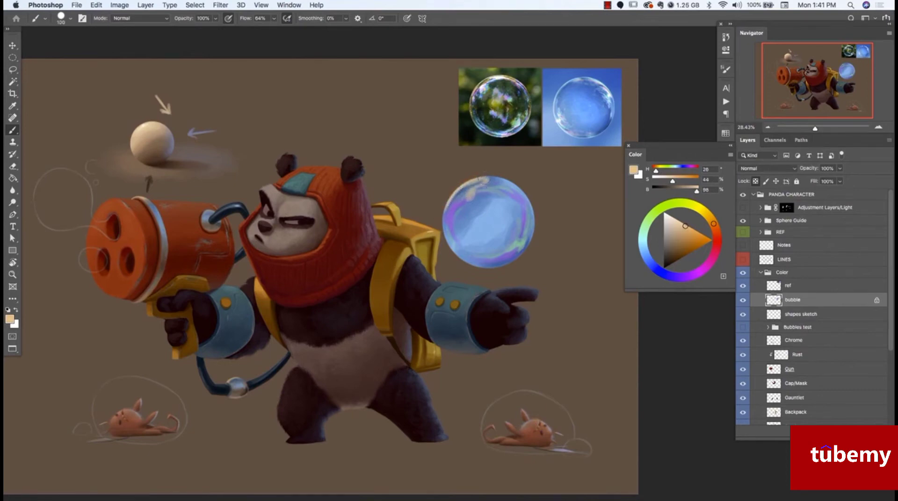
# Add a deeper orange accent (hue 15, saturation 62%, brightness 87%) inside the bubble's upper-left rim and undo the last strokes.
pyautogui.click(686, 232)
pyautogui.click(716, 230)
pyautogui.click(690, 234)
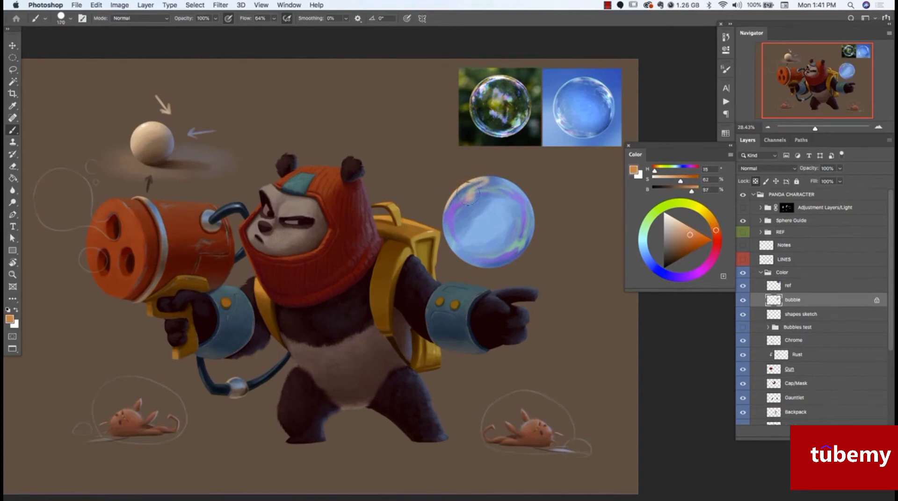
pyautogui.press('alt+super+z')
pyautogui.press('alt+super+z')
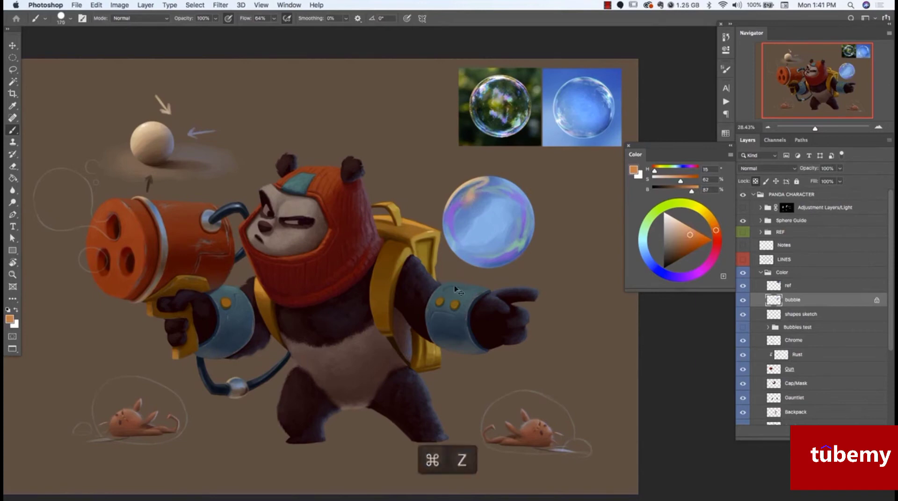
# Extend the peach highlights around the bubble's outer rim with a 175 px brush and blend them with sampled blue.
pyautogui.keyDown('alt'); pyautogui.click(460, 189); pyautogui.keyUp('alt')
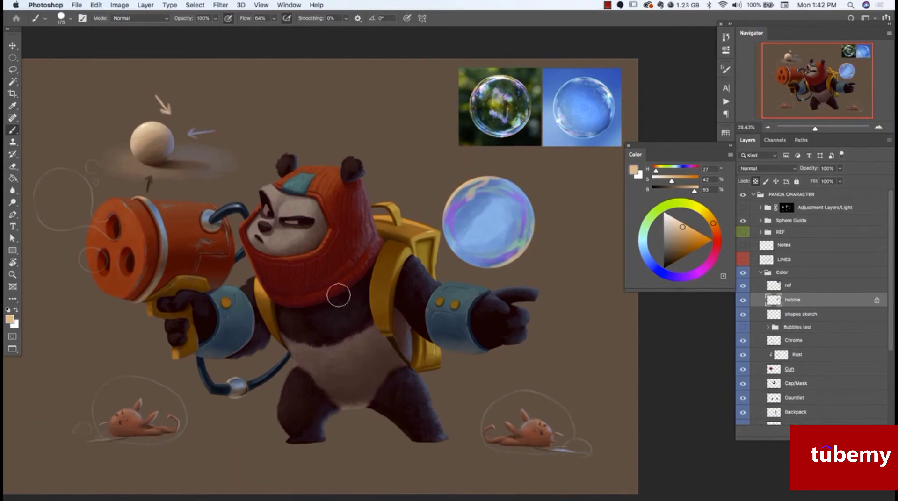
pyautogui.keyDown('alt'); pyautogui.click(521, 192); pyautogui.keyUp('alt')
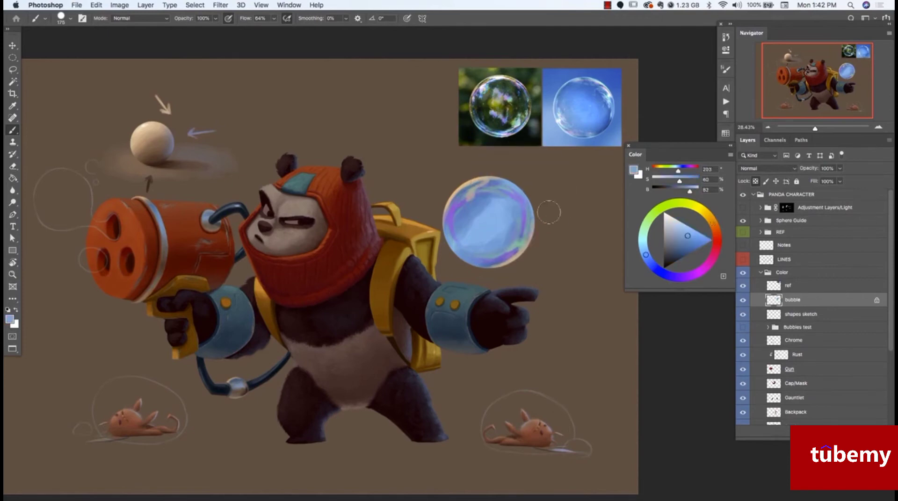
# Paint thin pale cyan and cream highlights along the bubble's rim with a 70 px brush and undo the last stroke.
pyautogui.moveTo(687, 229); pyautogui.dragTo(681, 221)
pyautogui.moveTo(649, 246); pyautogui.dragTo(681, 222)
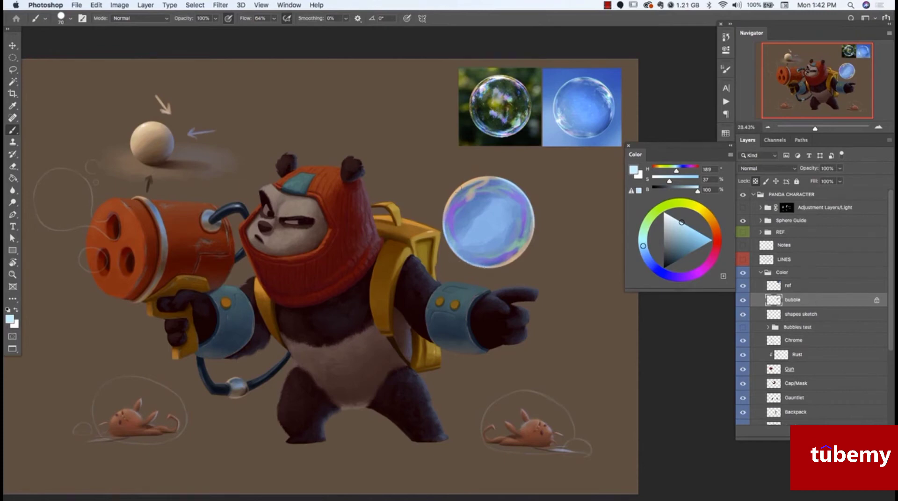
pyautogui.keyDown('alt'); pyautogui.click(457, 186); pyautogui.keyUp('alt')
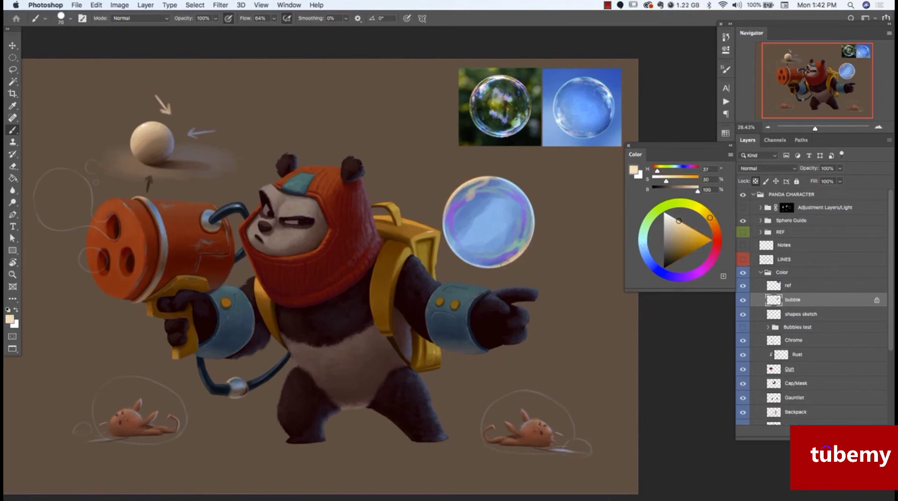
pyautogui.press('super+z')
# Unlock the bubble layer's transparent pixels and add a layer mask to it.
pyautogui.click(756, 181)
pyautogui.click(755, 182)
pyautogui.click(756, 181)
pyautogui.click(827, 431)
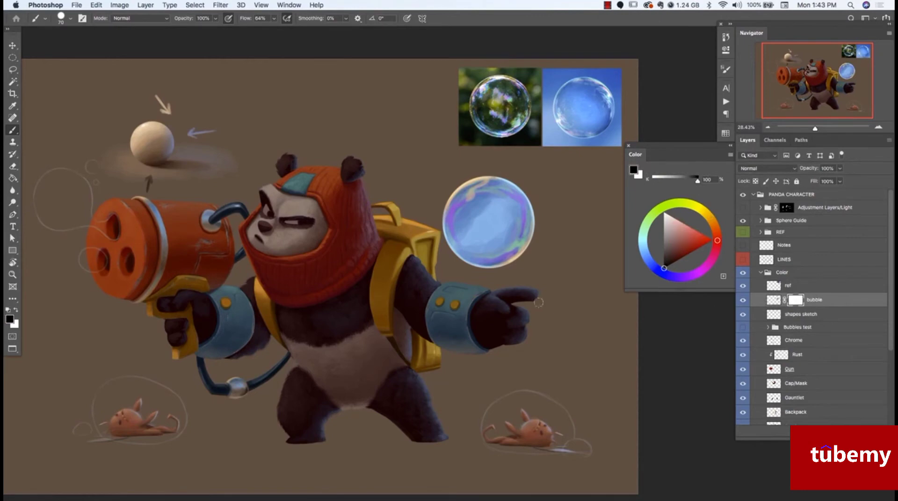
# Mask out the bubble's centre over the flying creature with a large black brush of 600 to 700 px.
pyautogui.press(']')
pyautogui.press(']')
pyautogui.press(']')
pyautogui.press(']')
pyautogui.press(']')
pyautogui.press(']')
pyautogui.press(']')
pyautogui.press(']')
pyautogui.press(']')
pyautogui.press(']')
pyautogui.moveTo(492, 220)
pyautogui.mouseDown()
pyautogui.moveTo(474, 205)
pyautogui.moveTo(473, 230)
pyautogui.moveTo(483, 223)
pyautogui.moveTo(473, 228)
pyautogui.moveTo(484, 205)
pyautogui.mouseUp()
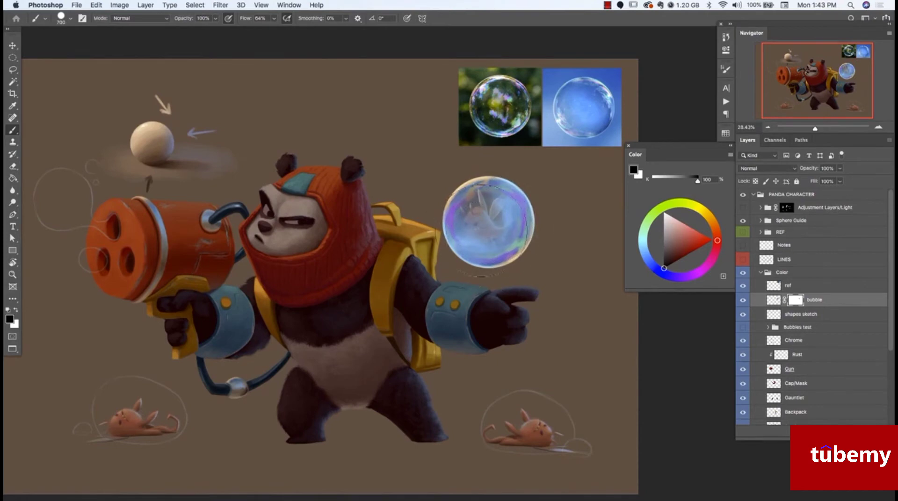
pyautogui.press(']')
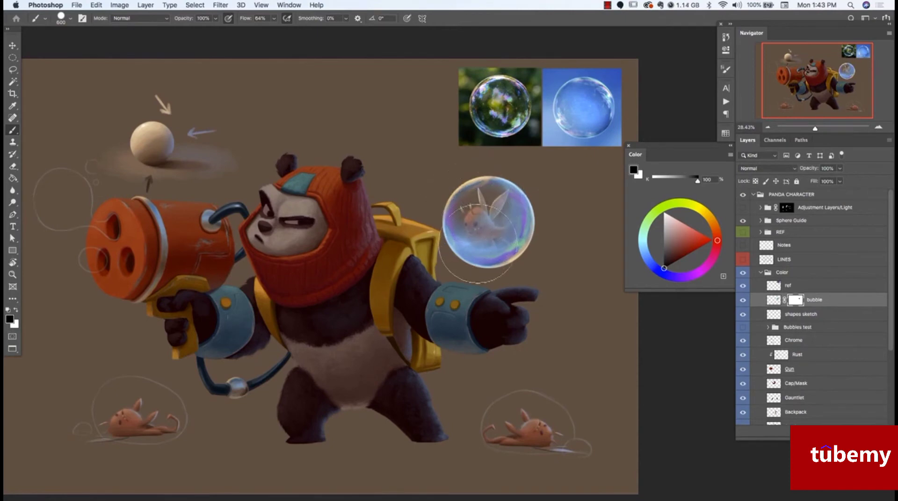
pyautogui.moveTo(478, 244)
pyautogui.mouseDown()
pyautogui.moveTo(482, 232)
pyautogui.moveTo(491, 239)
pyautogui.mouseUp()
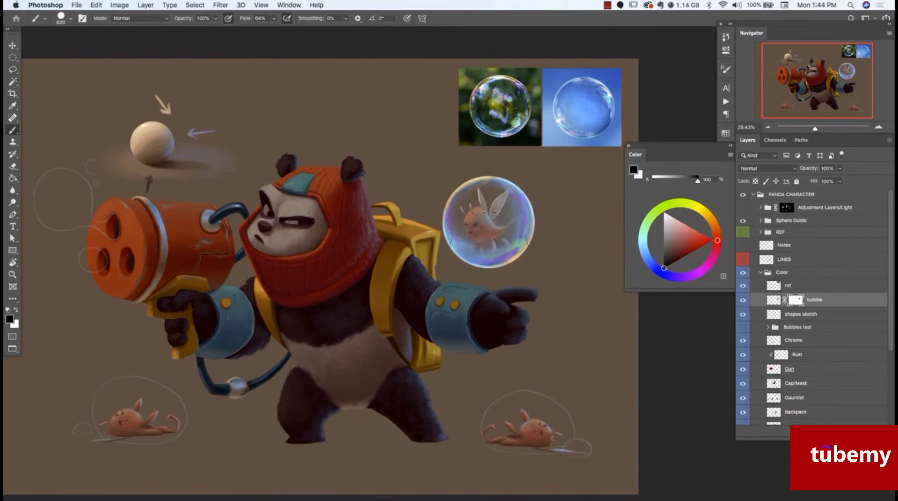
# Retouch the rim on the bubble layer itself with muted greens and blues, reducing the brush to 200 px.
pyautogui.keyDown('alt'); pyautogui.click(517, 244); pyautogui.keyUp('alt')
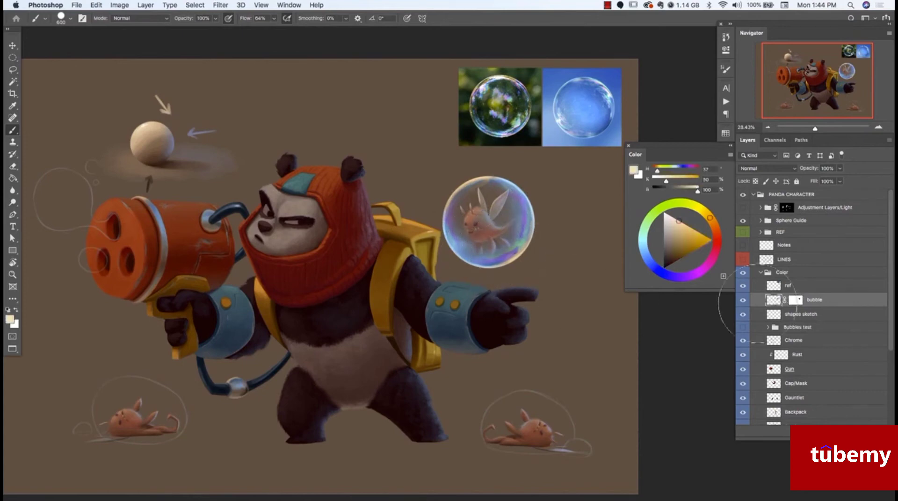
pyautogui.press('[')
pyautogui.press('[')
pyautogui.press('[')
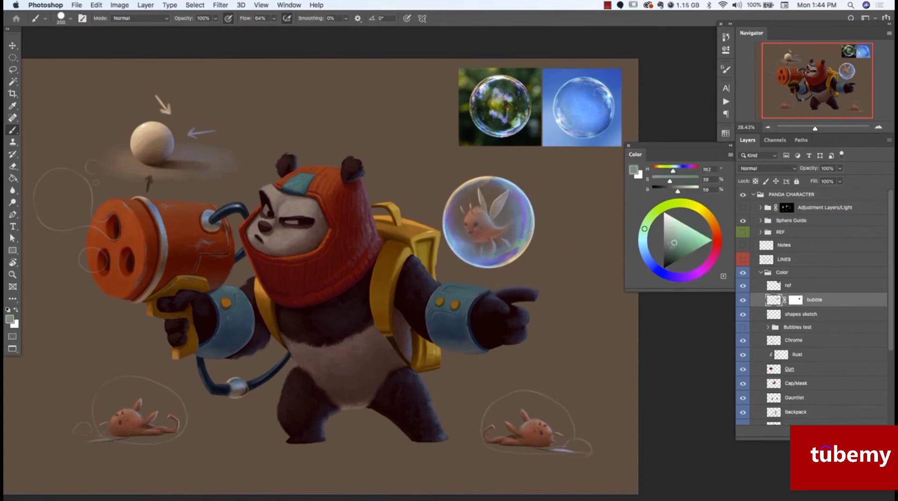
pyautogui.moveTo(657, 245)
pyautogui.mouseDown()
pyautogui.moveTo(648, 261)
pyautogui.moveTo(682, 239)
pyautogui.mouseUp()
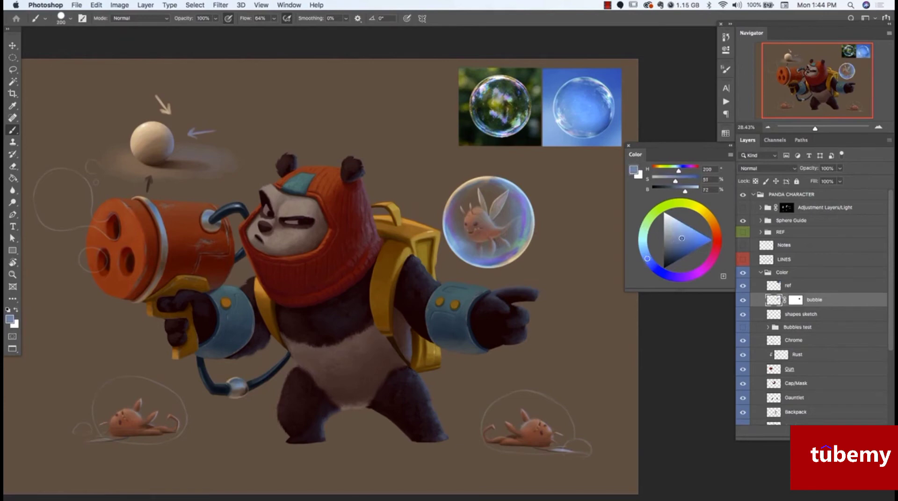
pyautogui.click(648, 260)
# Create a new layer above the bubble, paint light blue rim highlights on it with a 70 px brush and undo the last strokes.
pyautogui.press('super+alt+shift+n')
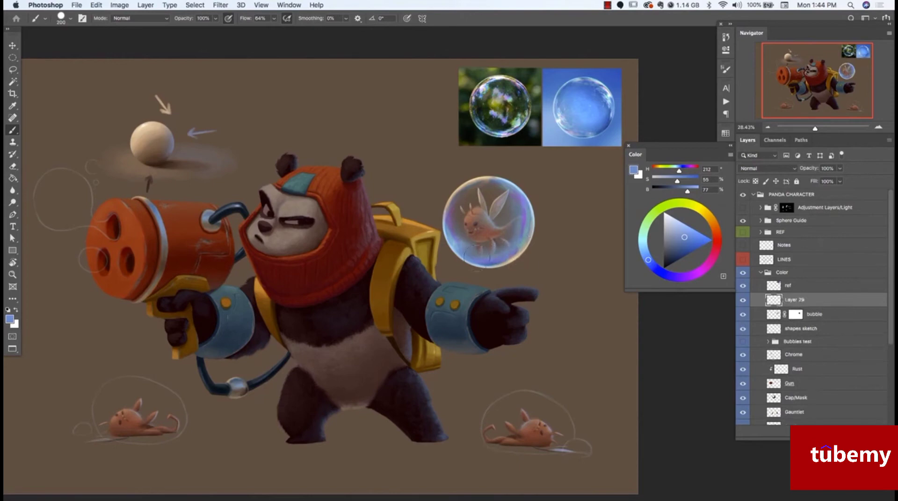
pyautogui.keyDown('alt'); pyautogui.click(525, 189); pyautogui.keyUp('alt')
pyautogui.moveTo(509, 206); pyautogui.dragTo(520, 190)
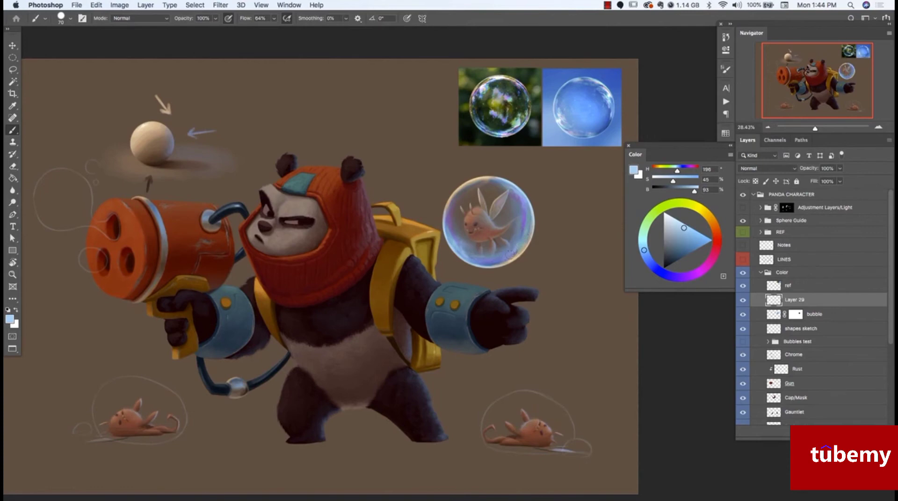
pyautogui.press('super+z')
pyautogui.press('alt+super+z')
pyautogui.keyDown('alt'); pyautogui.click(517, 251); pyautogui.keyUp('alt')
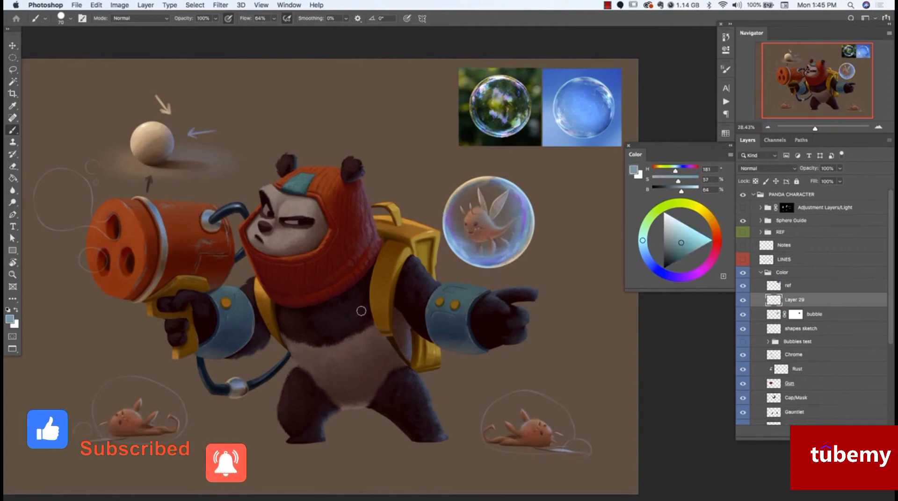
# Merge the new highlight layer with the masked bubble layer.
pyautogui.press('v')
pyautogui.click(814, 313)
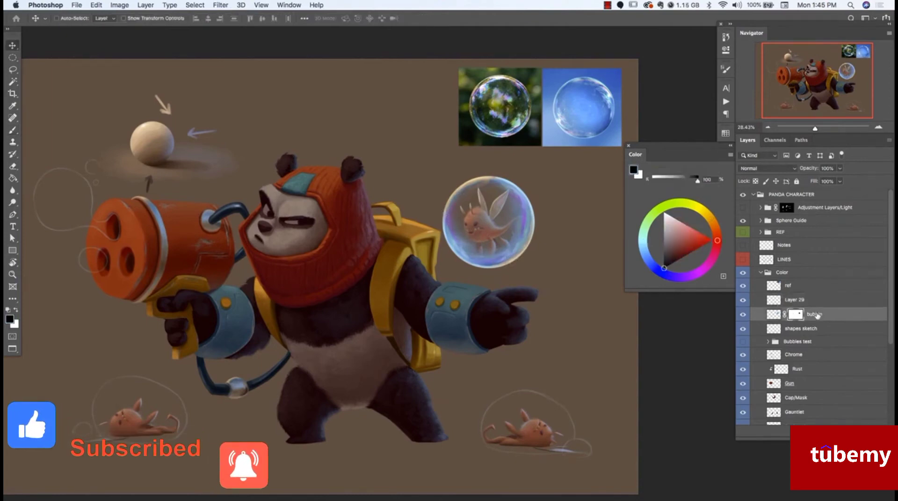
pyautogui.hotkey('ctrl', 'e')
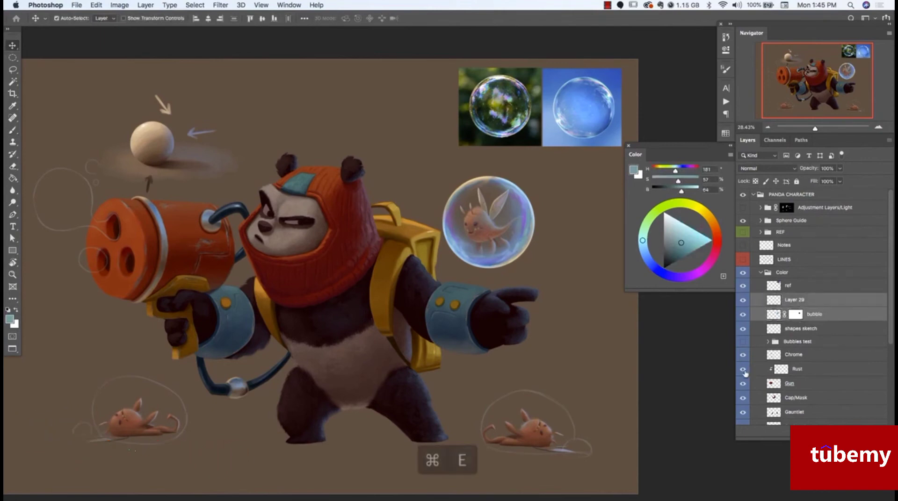
# Add a layer mask to the merged bubble layer and set up a 400 px black brush for masking.
pyautogui.click(830, 432)
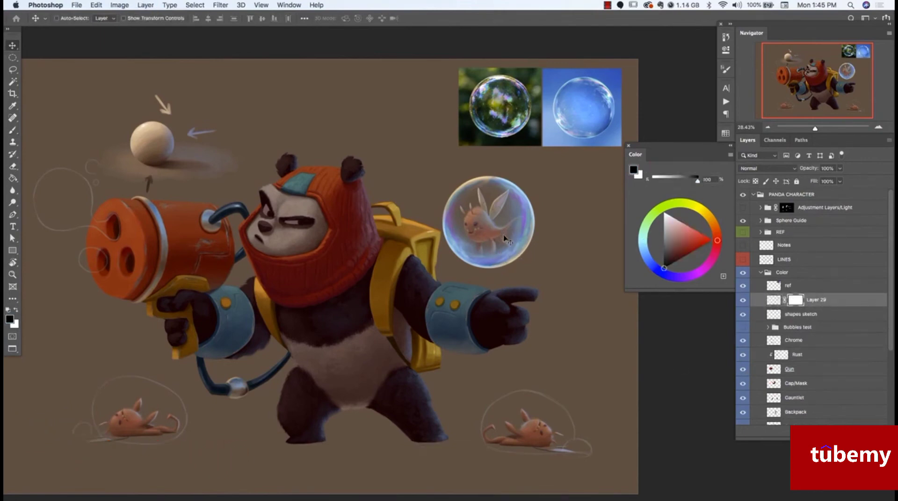
pyautogui.press('b')
pyautogui.press(']')
pyautogui.press(']')
pyautogui.press(']')
pyautogui.press(']')
pyautogui.press(']')
pyautogui.press(']')
pyautogui.press(']')
pyautogui.press(']')
pyautogui.press(']')
pyautogui.press(']')
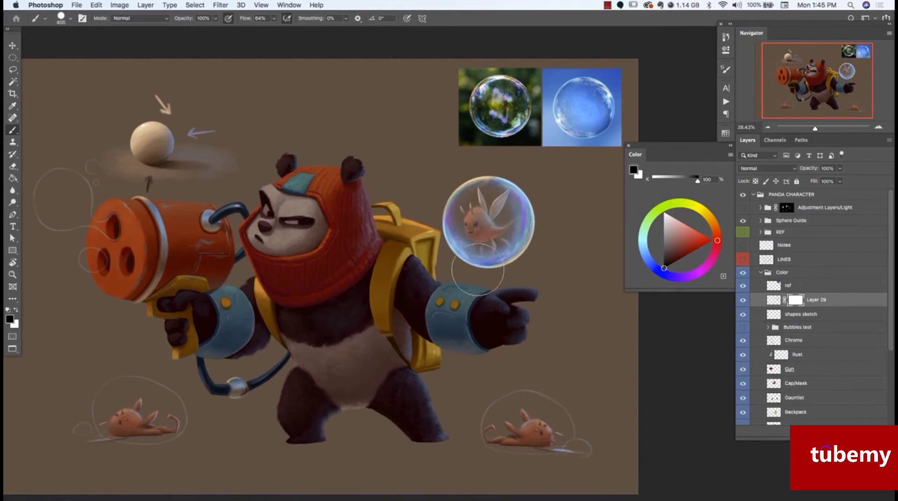
# Switch to the loish_oil pastel brush from the Digital Painting Faves set.
pyautogui.click(66, 19)
pyautogui.click(96, 258)
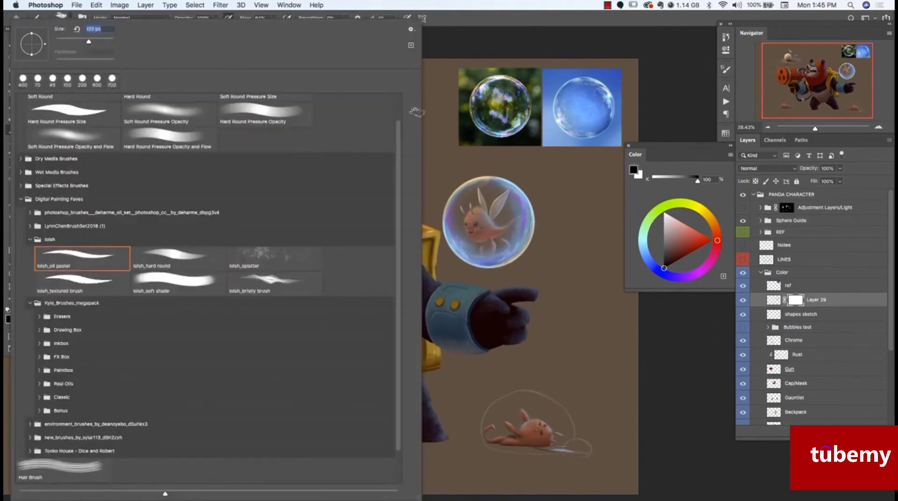
pyautogui.click(482, 30)
pyautogui.keyDown('alt'); pyautogui.click(474, 186); pyautogui.keyUp('alt')
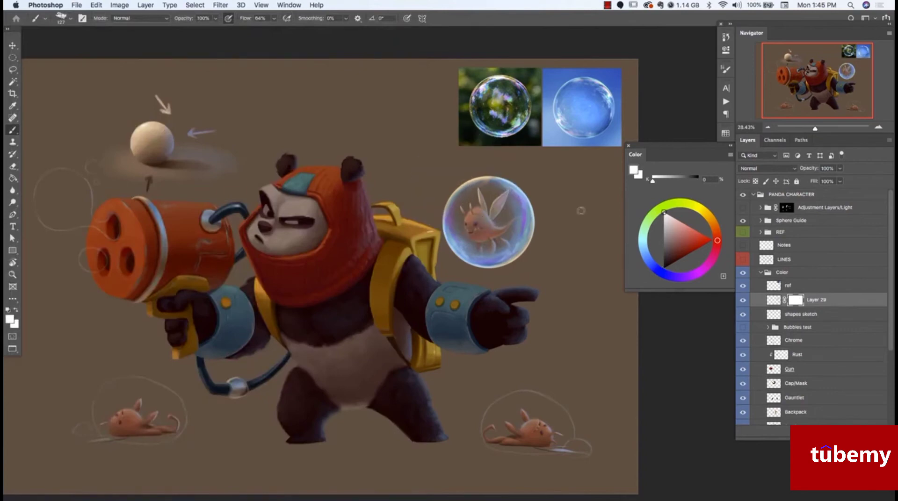
# Apply the layer mask permanently to the merged bubble layer.
pyautogui.rightClick(795, 302)
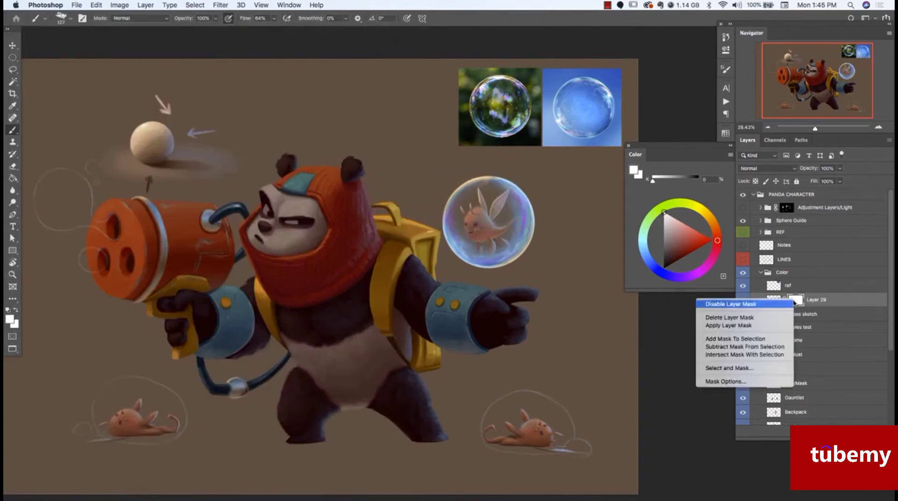
pyautogui.click(740, 327)
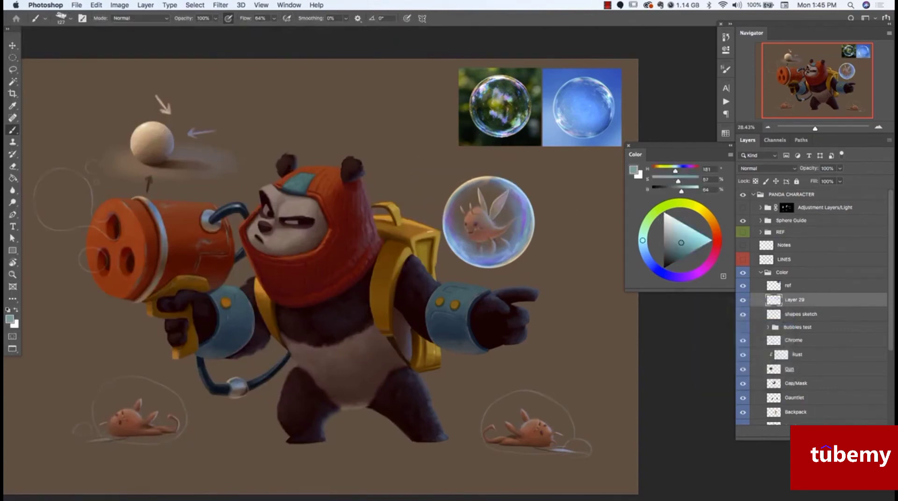
# Create a new layer above the bubble layer and dab a pale warm-white highlight inside the bubble's upper-left edge.
pyautogui.press('super+shift+alt+n')
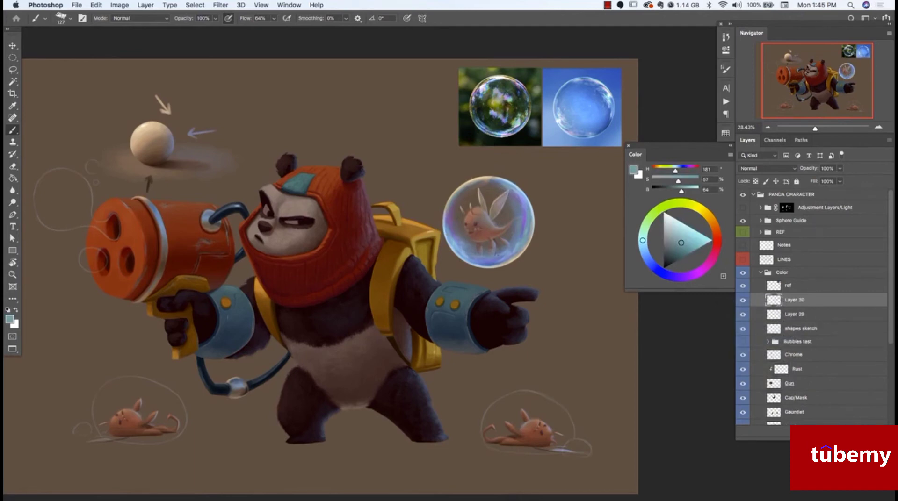
pyautogui.keyDown('alt'); pyautogui.click(465, 188); pyautogui.keyUp('alt')
pyautogui.click(671, 216)
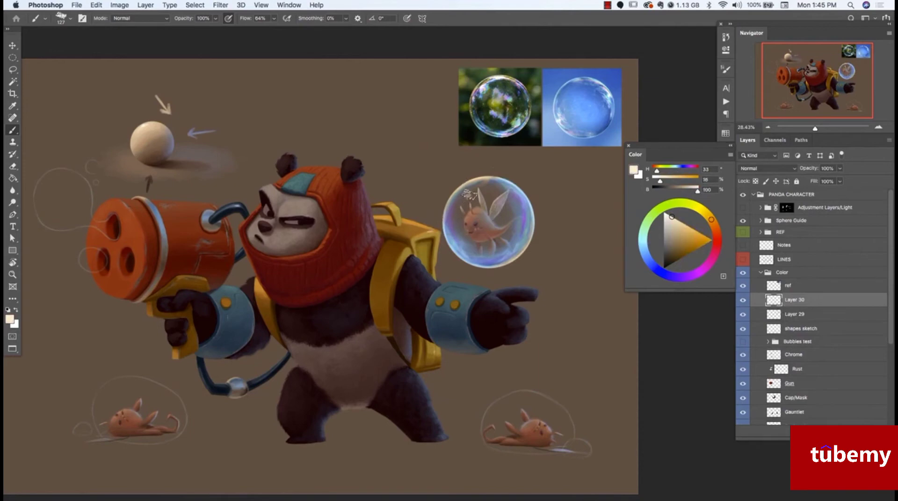
pyautogui.click(467, 196)
pyautogui.moveTo(467, 196)
pyautogui.mouseDown()
pyautogui.moveTo(460, 202)
pyautogui.moveTo(475, 193)
pyautogui.moveTo(464, 195)
pyautogui.mouseUp()
# Sample the greyish-brown tones inside the bubble and blend soft strokes across the upper part of its interior.
pyautogui.keyDown('alt'); pyautogui.click(469, 189); pyautogui.keyUp('alt')
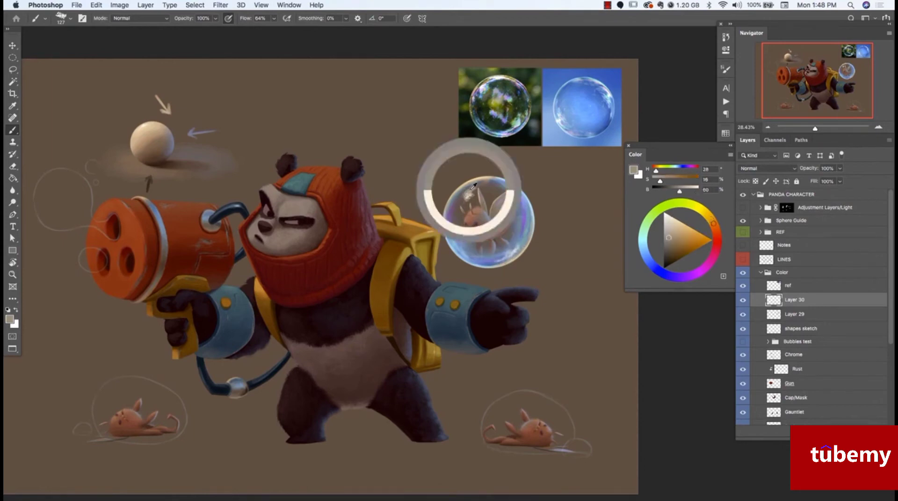
pyautogui.keyDown('alt'); pyautogui.click(462, 196); pyautogui.keyUp('alt')
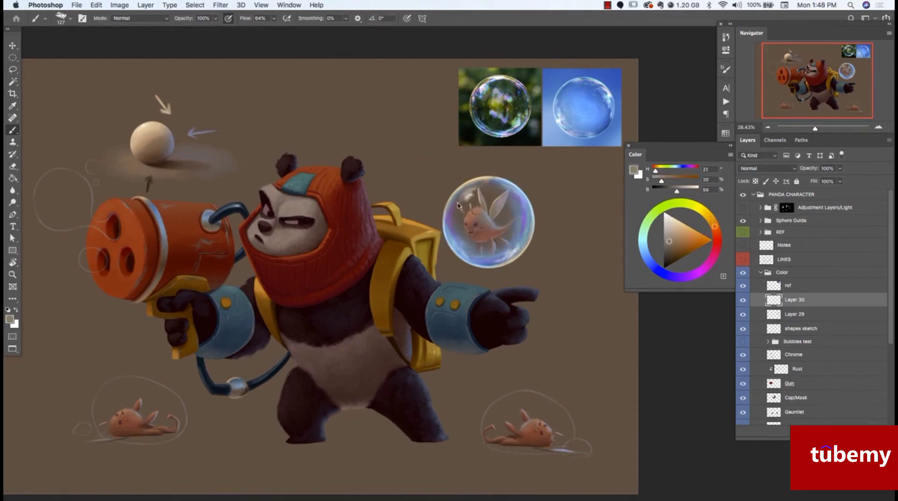
pyautogui.moveTo(455, 209)
pyautogui.mouseDown()
pyautogui.moveTo(465, 188)
pyautogui.moveTo(457, 206)
pyautogui.moveTo(496, 190)
pyautogui.mouseUp()
pyautogui.keyDown('alt'); pyautogui.click(462, 204); pyautogui.keyUp('alt')
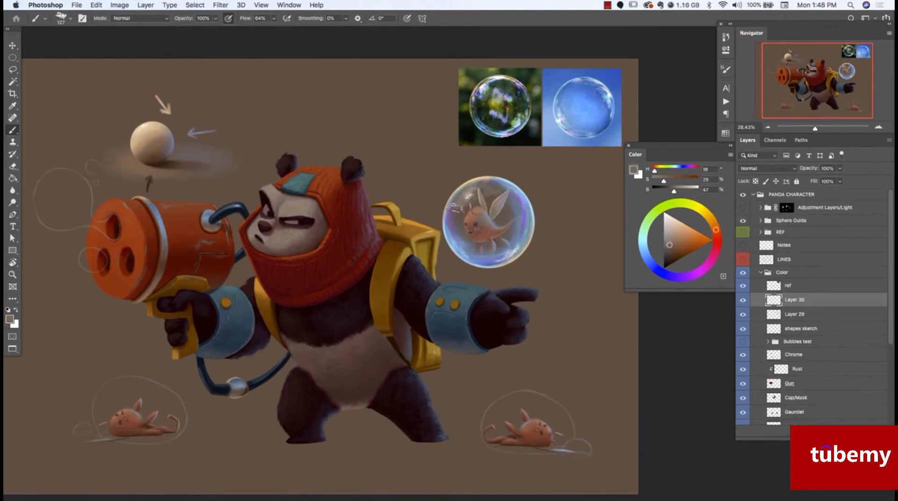
# Undo the last stroke and rework the bubble's upper-left interior with a muted light blue and colours sampled from the bubble.
pyautogui.keyDown('alt'); pyautogui.click(463, 192); pyautogui.keyUp('alt')
pyautogui.press('super+z')
pyautogui.click(676, 236)
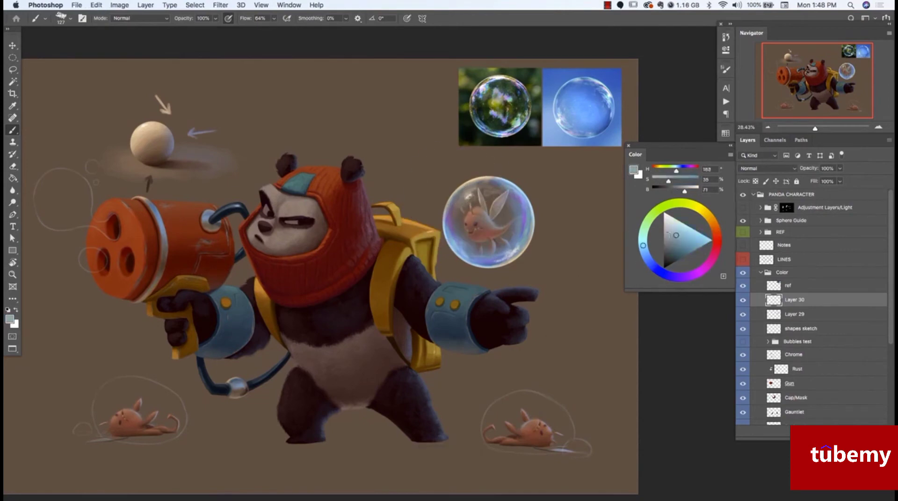
pyautogui.moveTo(453, 197); pyautogui.dragTo(463, 205)
pyautogui.keyDown('alt'); pyautogui.click(507, 253); pyautogui.keyUp('alt')
pyautogui.keyDown('alt'); pyautogui.click(471, 202); pyautogui.keyUp('alt')
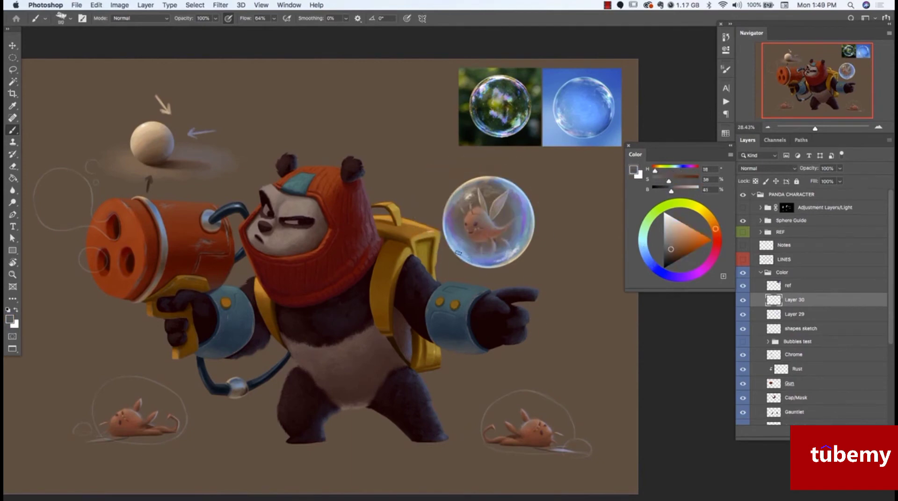
# Merge the new paint layer with the bubble layer below it and compare the result by toggling its visibility.
pyautogui.keyDown('shift'); pyautogui.click(787, 315); pyautogui.keyUp('shift')
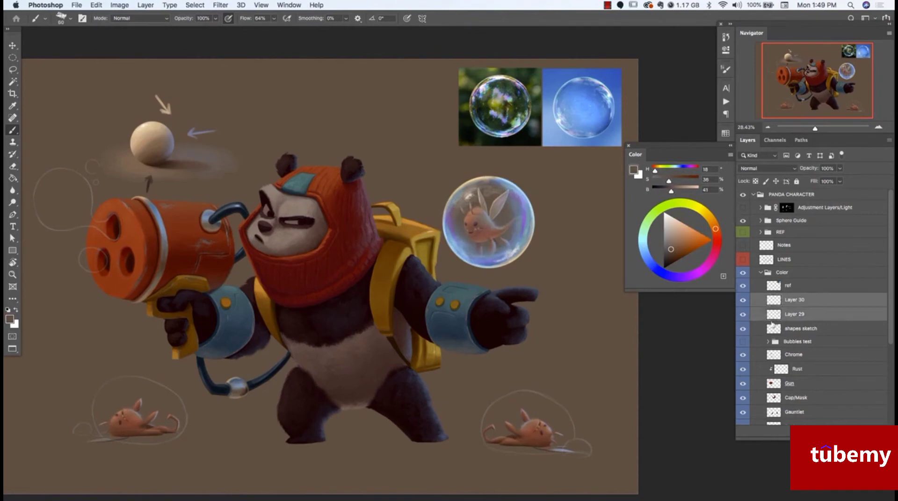
pyautogui.click(743, 315)
pyautogui.click(748, 317)
pyautogui.press('super+e')
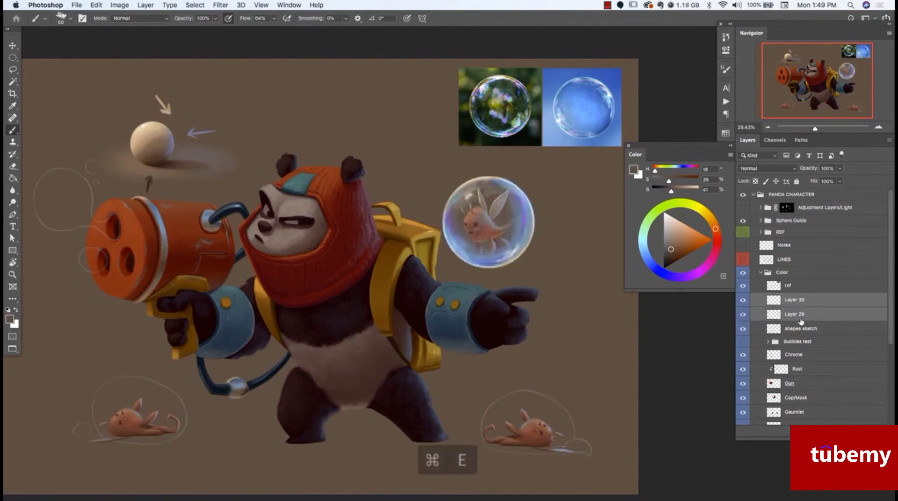
pyautogui.click(743, 300)
pyautogui.click(742, 300)
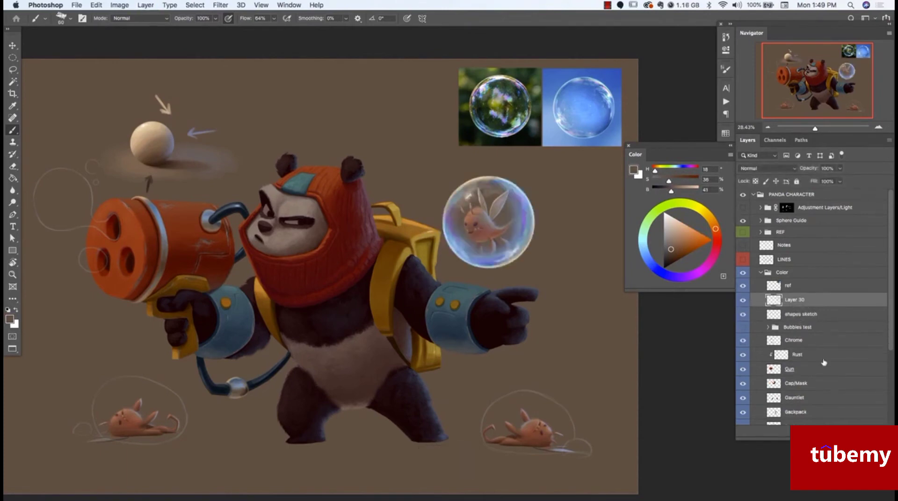
# Add a layer mask to the merged bubble layer, make black the painting colour, and undo the last mask strokes.
pyautogui.click(789, 424)
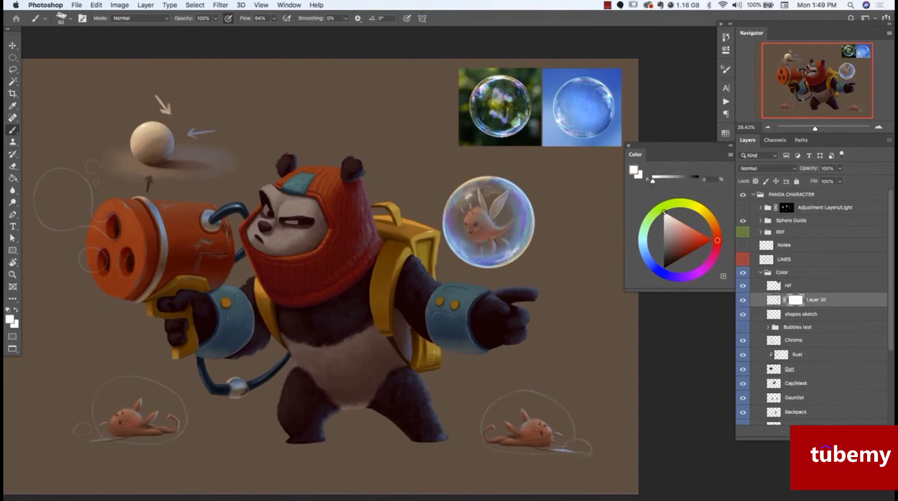
pyautogui.click(16, 310)
pyautogui.press('super+z')
pyautogui.press('alt+super+z')
pyautogui.press('alt+super+z')
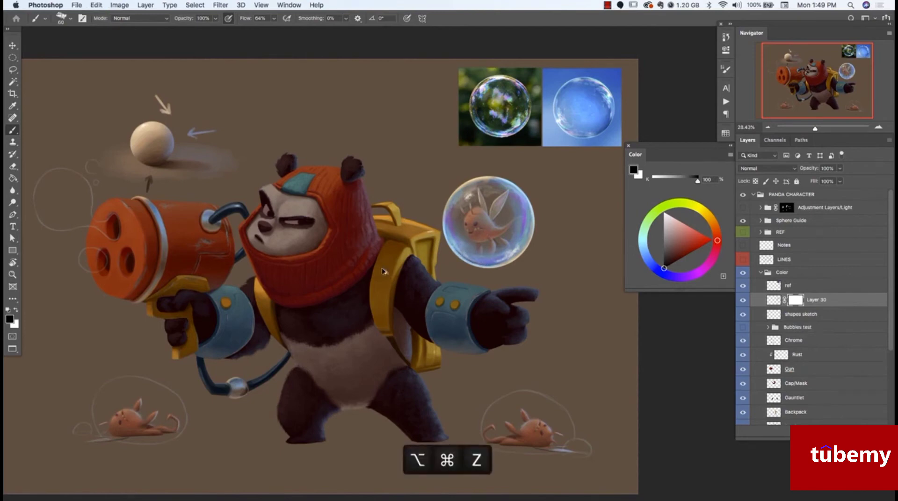
# Switch to the loish_hard round brush and set its flow to 80%.
pyautogui.click(69, 19)
pyautogui.click(157, 256)
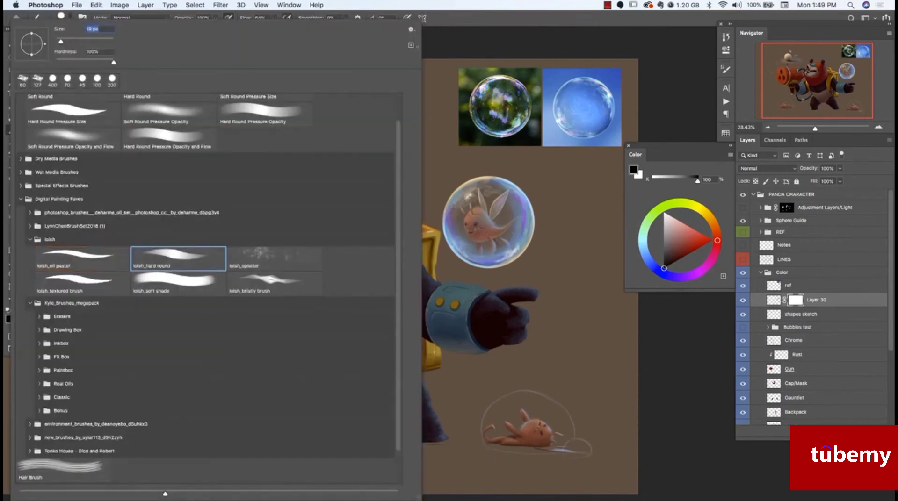
pyautogui.click(458, 14)
pyautogui.click(274, 19)
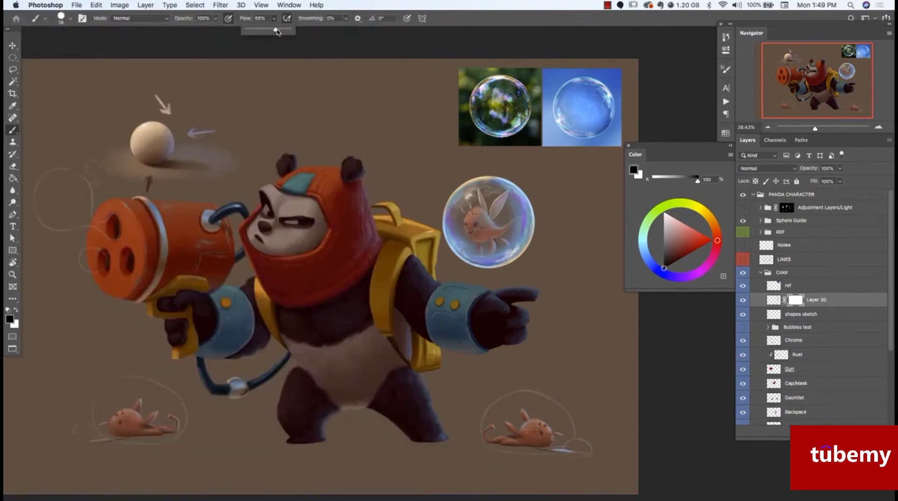
pyautogui.click(453, 11)
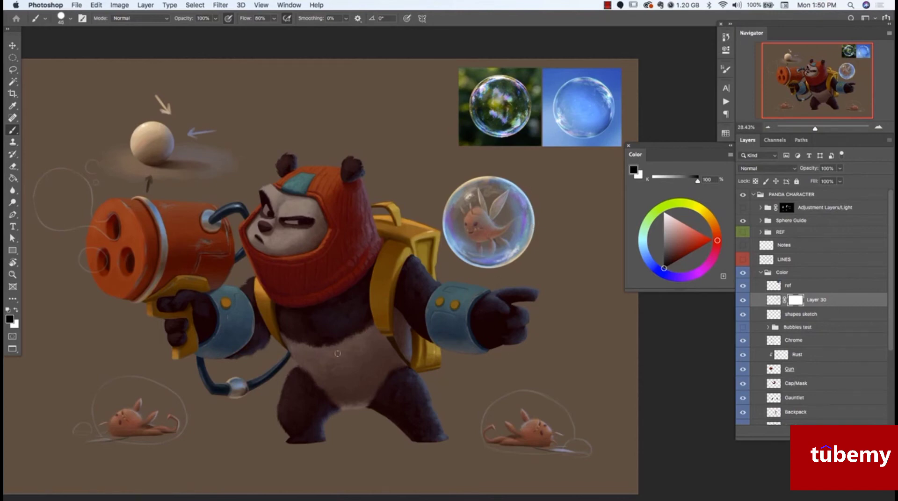
# Refine the bubble's rim with grey-brown and light-blue colours sampled from its edge, undoing one stroke.
pyautogui.keyDown('alt'); pyautogui.click(486, 183); pyautogui.keyUp('alt')
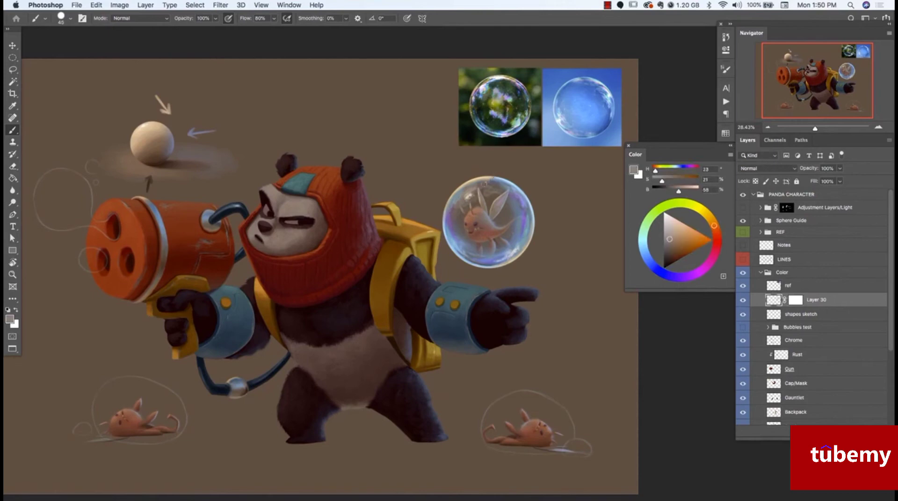
pyautogui.keyDown('alt'); pyautogui.click(498, 179); pyautogui.keyUp('alt')
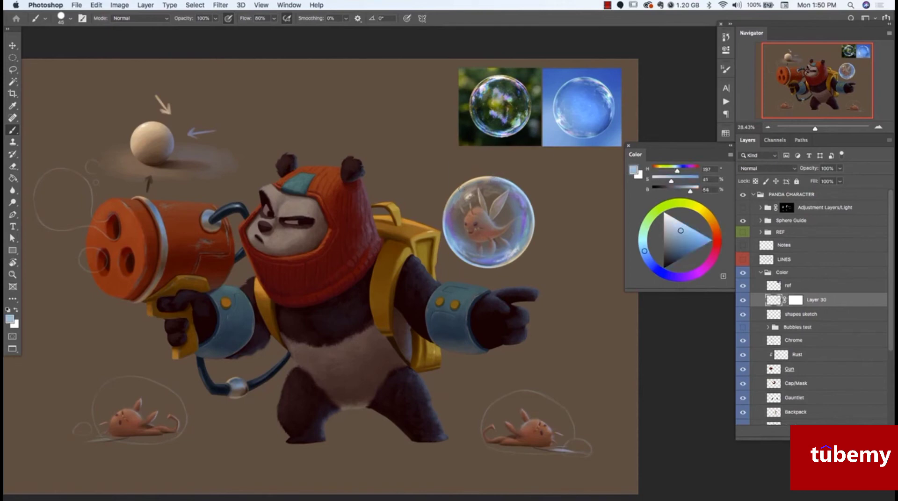
pyautogui.keyDown('alt'); pyautogui.click(447, 231); pyautogui.keyUp('alt')
pyautogui.press('super+z')
pyautogui.keyDown('alt'); pyautogui.click(450, 241); pyautogui.keyUp('alt')
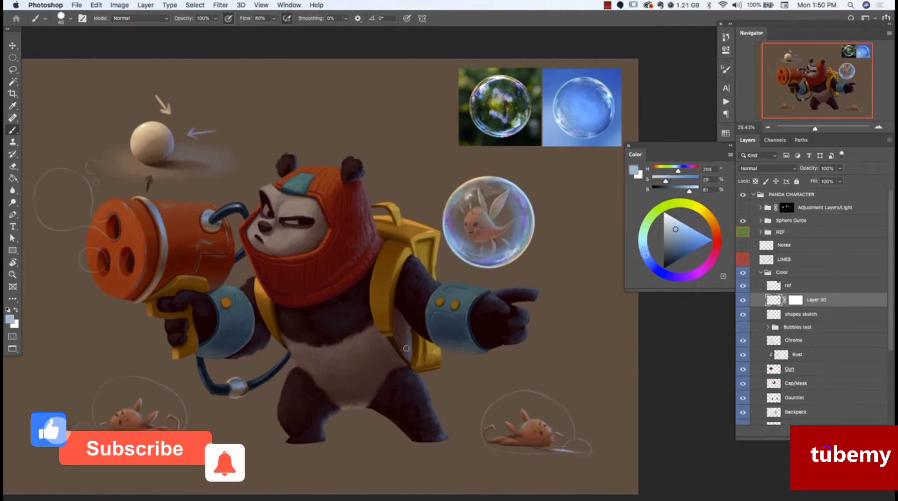
# Apply the layer mask to the bubble layer and hide the ref layer with the bubble photos.
pyautogui.rightClick(795, 301)
pyautogui.click(739, 326)
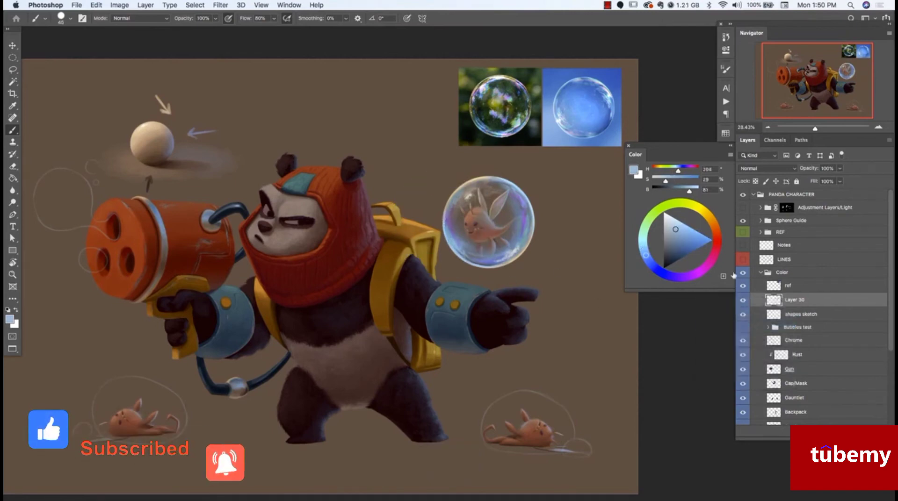
pyautogui.click(743, 287)
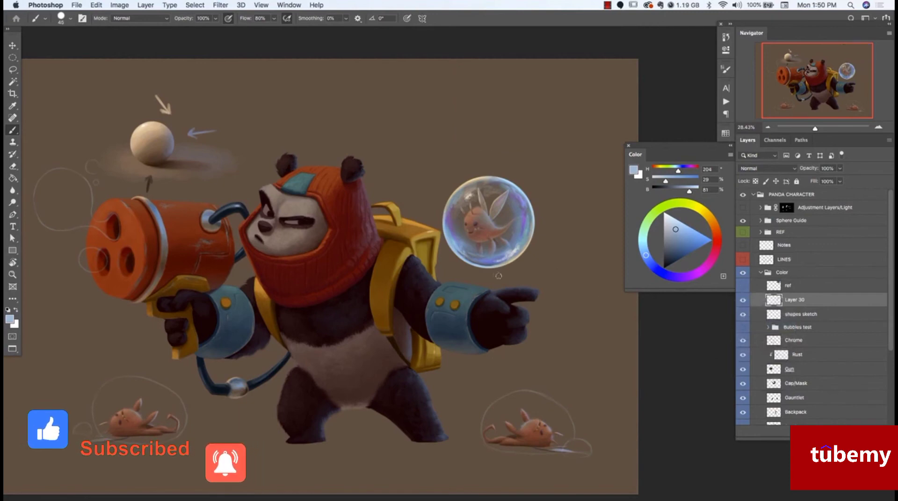
# Move the painted bubble away from the flying creature to the muzzle end of the panda's gun.
pyautogui.press('v')
pyautogui.moveTo(521, 292); pyautogui.dragTo(451, 203)
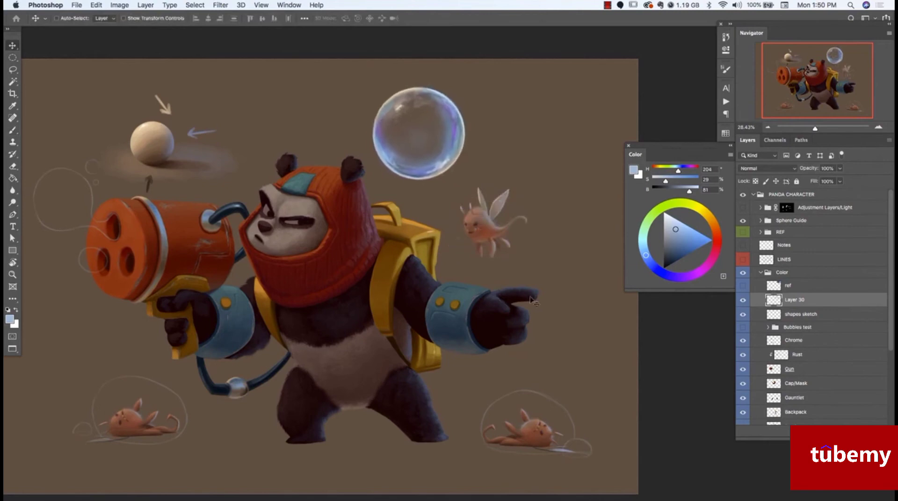
pyautogui.moveTo(474, 234)
pyautogui.mouseDown()
pyautogui.moveTo(481, 235)
pyautogui.moveTo(465, 224)
pyautogui.mouseUp()
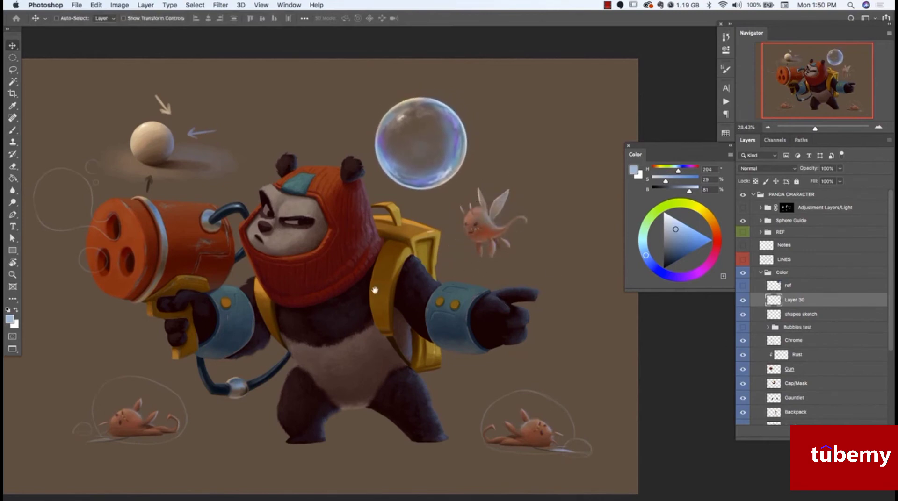
pyautogui.moveTo(375, 291); pyautogui.dragTo(414, 293)
pyautogui.moveTo(476, 176); pyautogui.dragTo(466, 184)
pyautogui.moveTo(485, 214); pyautogui.dragTo(121, 256)
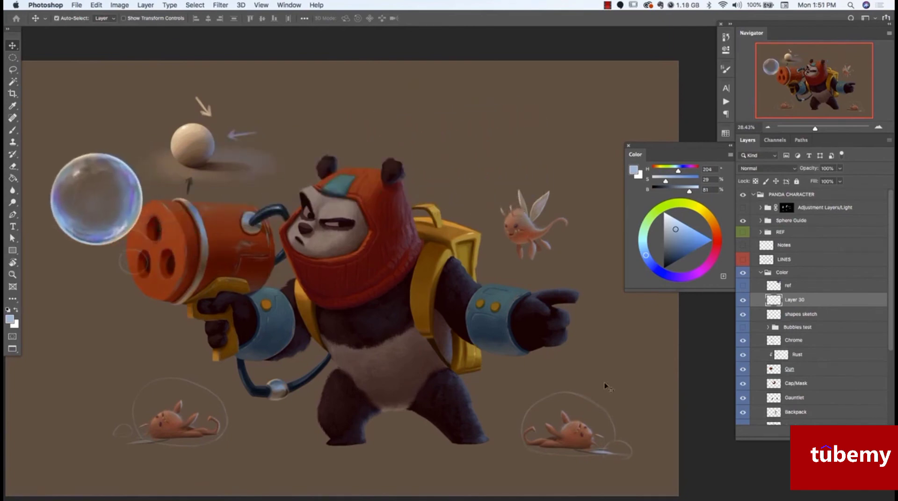
# Rename the bubble's layer as bubble, duplicate it, and hide the original.
pyautogui.write('bubble')
pyautogui.press('Return')
pyautogui.press('super+j')
pyautogui.click(743, 315)
# Scale the bubble copy down to about two thirds of its size and place it in front of the gun's muzzle.
pyautogui.press('super+t')
pyautogui.moveTo(143, 153); pyautogui.dragTo(126, 192)
pyautogui.moveTo(133, 176); pyautogui.dragTo(167, 222)
pyautogui.press('Return')
# Make a second, smaller bubble copy and fit it over the upper hole of the gun barrel.
pyautogui.press('super+t')
pyautogui.moveTo(183, 200); pyautogui.dragTo(156, 233)
pyautogui.press('Return')
pyautogui.scroll(8, 383, 142)
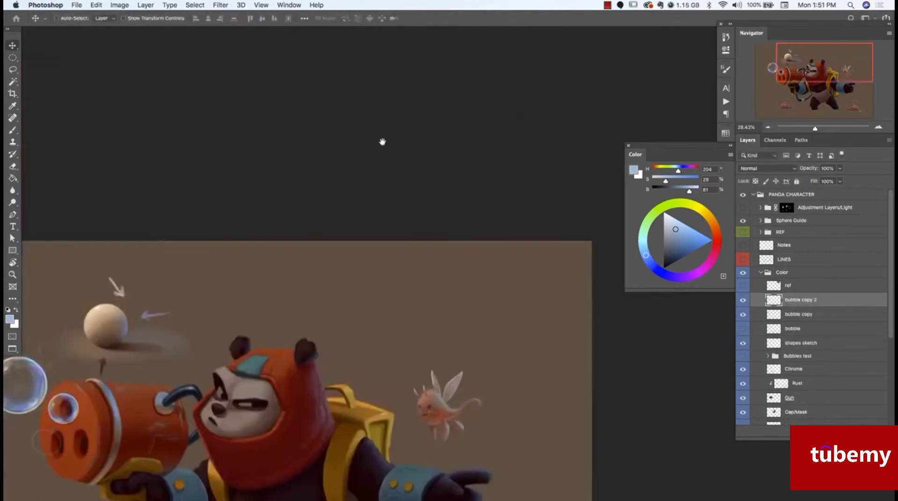
pyautogui.scroll(-8, 382, 142)
pyautogui.moveTo(221, 246); pyautogui.dragTo(208, 262)
# Merge the two bubble copies into one layer and hide the shapes sketch layer.
pyautogui.keyDown('shift'); pyautogui.click(801, 312); pyautogui.keyUp('shift')
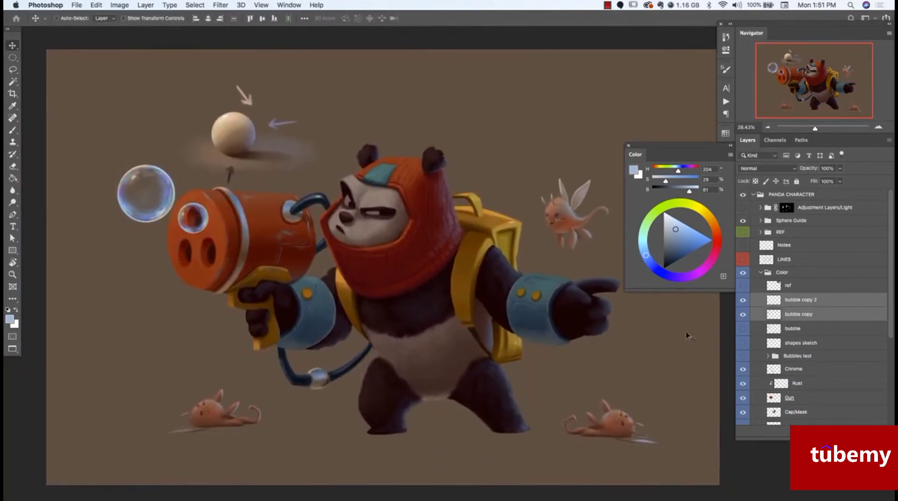
pyautogui.press('super+e')
pyautogui.click(743, 329)
# Set the brush flow to 100%, pick a pale blue at full brightness, and start the line linking the two bubbles.
pyautogui.press('b')
pyautogui.keyDown('alt'); pyautogui.click(173, 194); pyautogui.keyUp('alt')
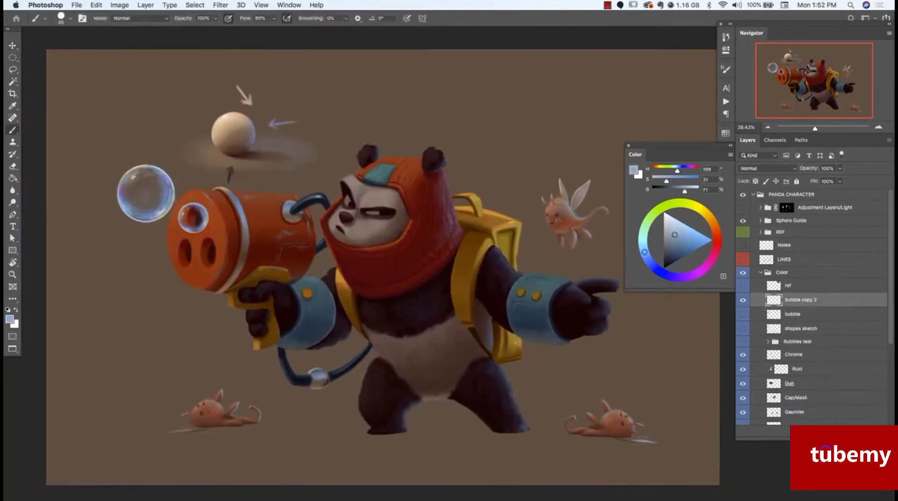
pyautogui.click(273, 18)
pyautogui.click(283, 30)
pyautogui.click(697, 189)
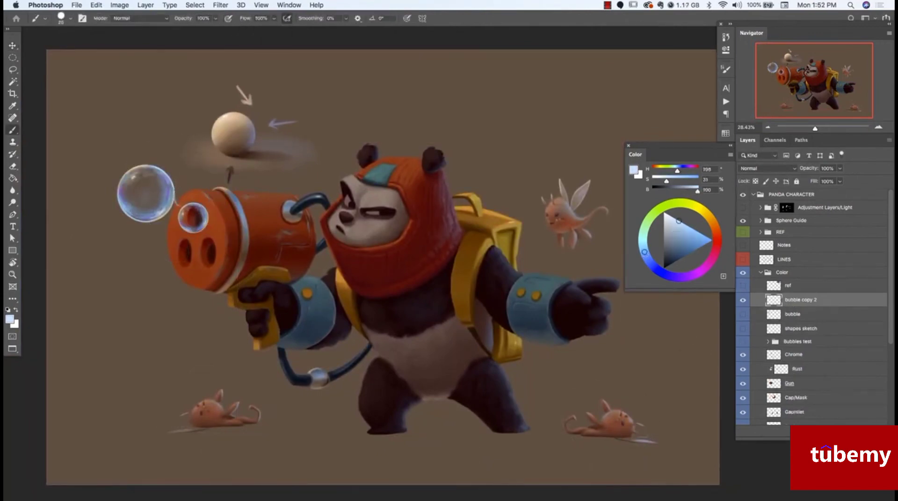
# Shrink the merged bubbles slightly toward the barrel and erase the small bubble's rim where it faces the large one.
pyautogui.press('super+t')
pyautogui.moveTo(209, 164); pyautogui.dragTo(204, 169)
pyautogui.press('Return')
pyautogui.press('e')
pyautogui.press('v')
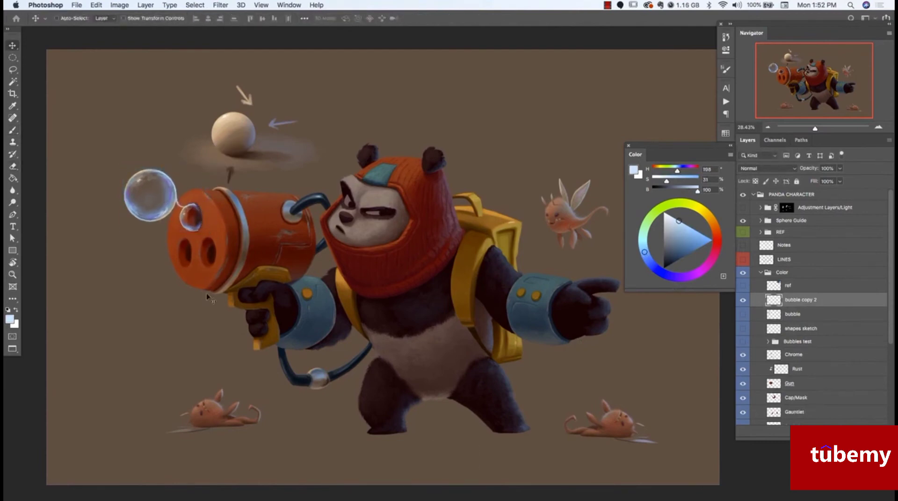
# Reduce the large bubble a little further and adjust the bubble shape to sit closer to the barrel hole.
pyautogui.press('super+t')
pyautogui.moveTo(124, 169); pyautogui.dragTo(128, 171)
pyautogui.press('Return')
pyautogui.press('super+t')
pyautogui.moveTo(229, 204); pyautogui.dragTo(229, 208)
pyautogui.press('Return')
# Paint pale-blue curved lines forming a neck between the large bubble and the barrel hole, erasing the excess.
pyautogui.press('b')
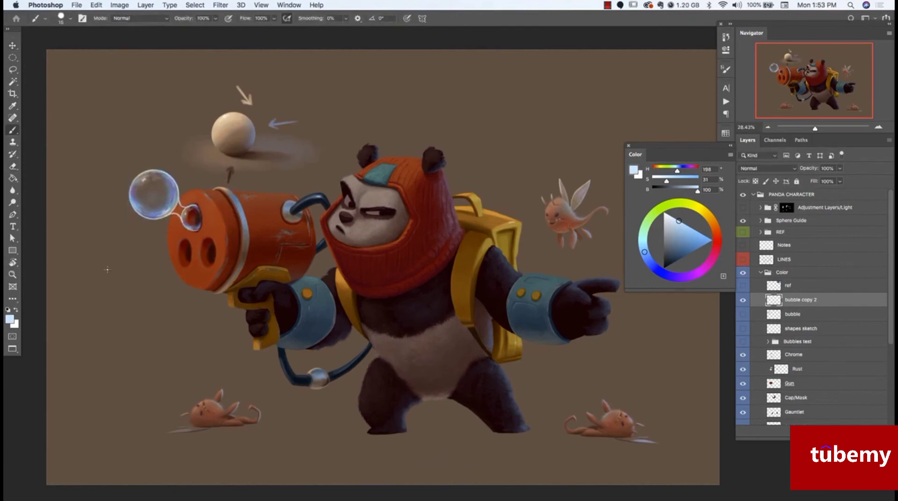
pyautogui.press('e')
pyautogui.press('b')
pyautogui.press('e')
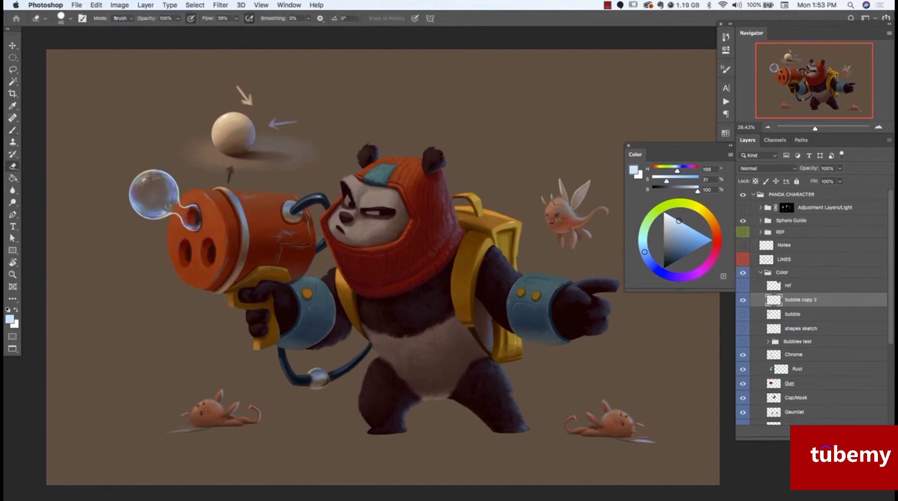
# Tint the bubble's neck and barrel opening with violet and pink, and undo the last strokes.
pyautogui.press('b')
pyautogui.keyDown('alt'); pyautogui.click(152, 216); pyautogui.keyUp('alt')
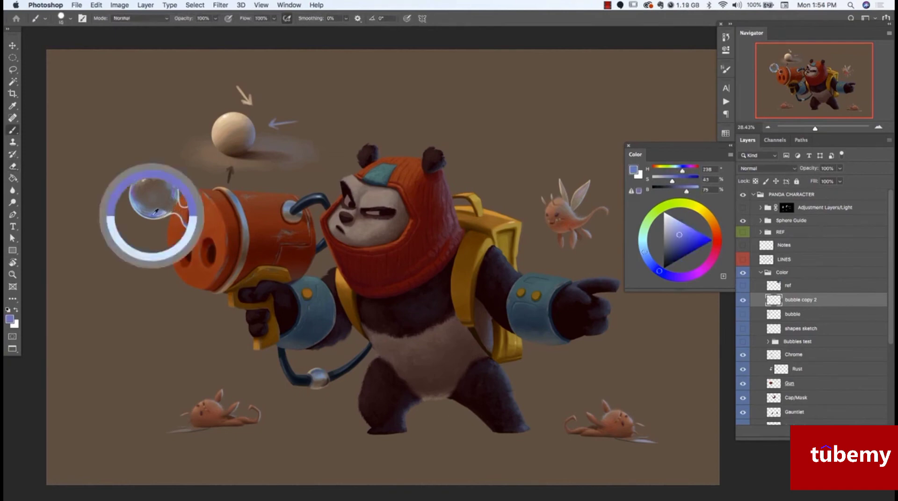
pyautogui.click(715, 251)
pyautogui.click(688, 233)
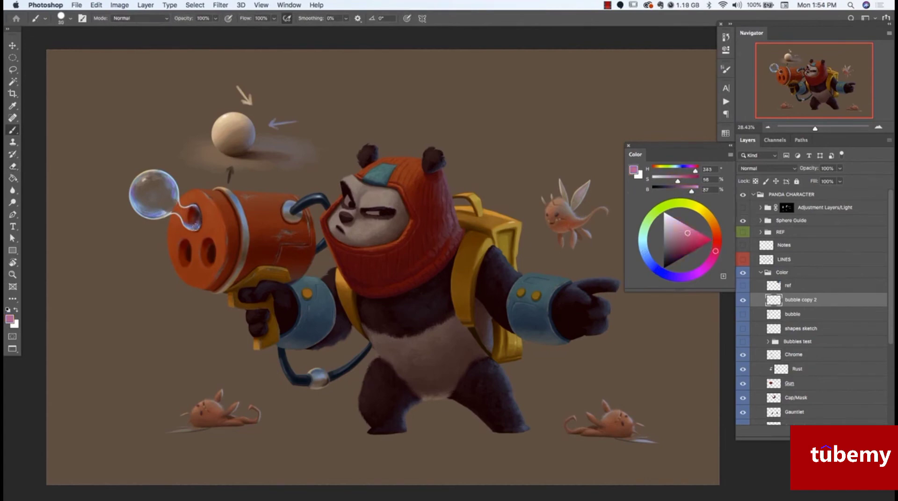
pyautogui.keyDown('alt'); pyautogui.click(193, 220); pyautogui.keyUp('alt')
pyautogui.keyDown('alt'); pyautogui.click(193, 220); pyautogui.keyUp('alt')
pyautogui.keyDown('alt'); pyautogui.click(195, 219); pyautogui.keyUp('alt')
pyautogui.press('super+z')
pyautogui.press('alt+super+z')
# Add blue and light-cyan accents to the bubble film at the barrel hole, sampling colours from the large bubble.
pyautogui.keyDown('alt'); pyautogui.click(199, 217); pyautogui.keyUp('alt')
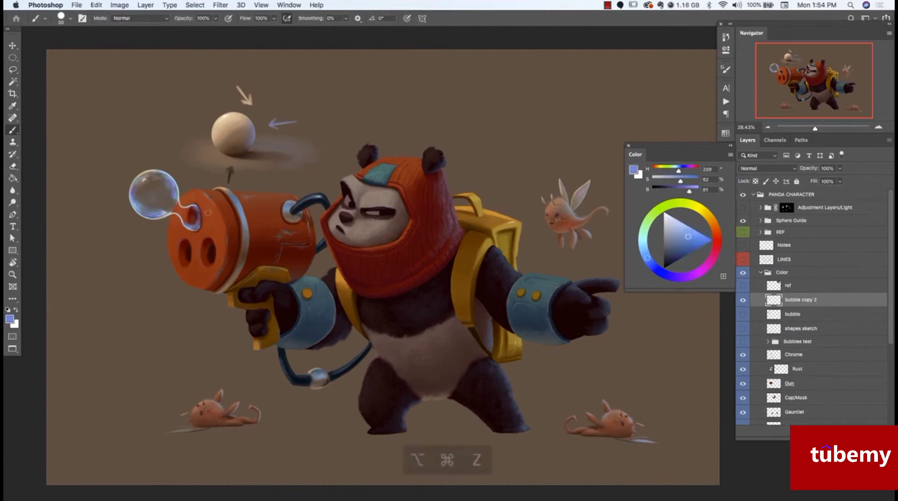
pyautogui.click(677, 240)
pyautogui.click(646, 227)
pyautogui.keyDown('alt'); pyautogui.click(158, 213); pyautogui.keyUp('alt')
pyautogui.keyDown('alt'); pyautogui.click(155, 216); pyautogui.keyUp('alt')
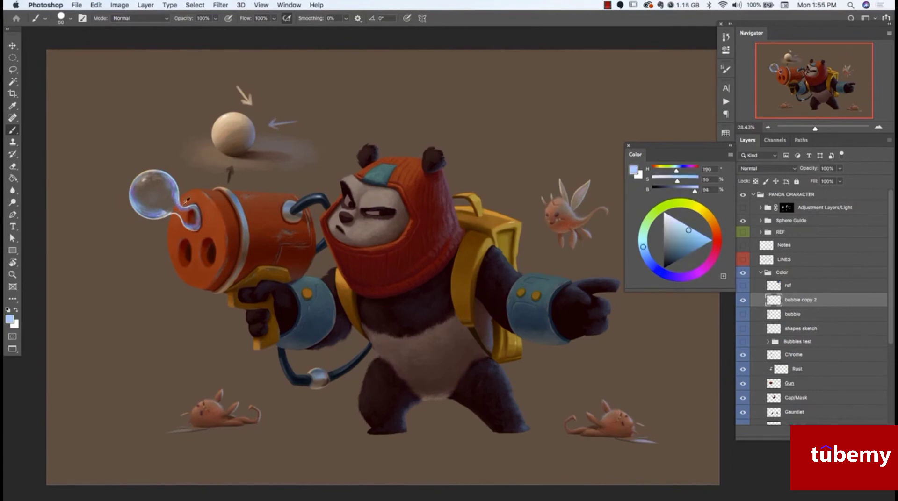
# Paint muted magenta-purple reflections inside the bubble film at the barrel hole.
pyautogui.keyDown('alt'); pyautogui.click(151, 216); pyautogui.keyUp('alt')
pyautogui.keyDown('alt'); pyautogui.click(146, 217); pyautogui.keyUp('alt')
pyautogui.press(']')
pyautogui.press(']')
pyautogui.press(']')
pyautogui.moveTo(146, 227); pyautogui.dragTo(196, 213)
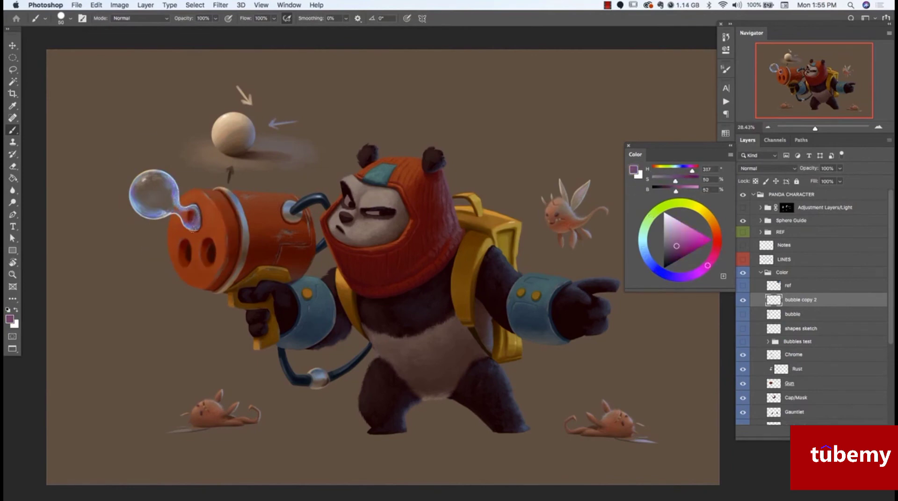
# Add cream highlights and blue-violet accents to the bubble's neck and the film at the barrel hole, sampling colours from the bubble.
pyautogui.keyDown('alt'); pyautogui.click(170, 193); pyautogui.keyUp('alt')
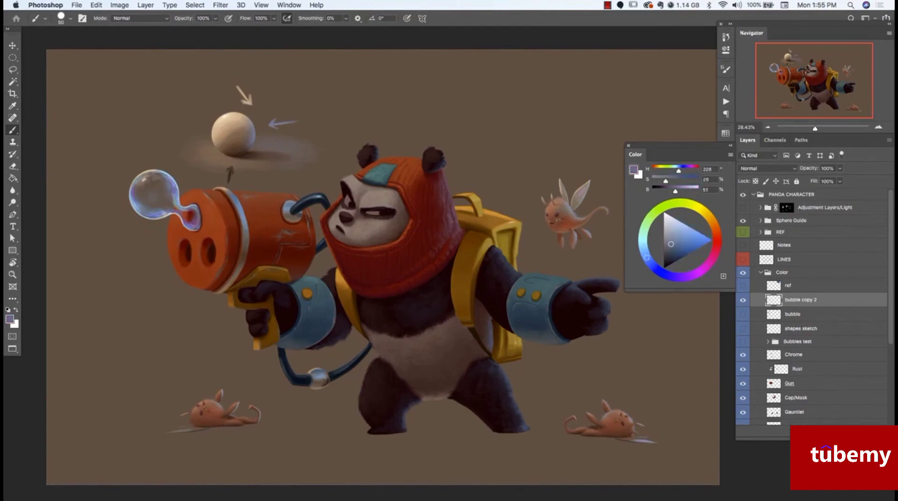
pyautogui.keyDown('alt'); pyautogui.click(143, 176); pyautogui.keyUp('alt')
pyautogui.keyDown('alt'); pyautogui.click(139, 175); pyautogui.keyUp('alt')
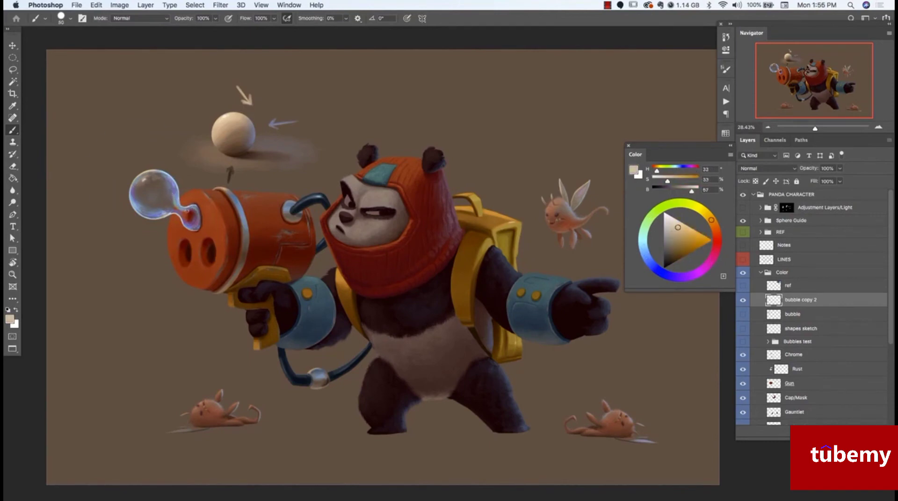
pyautogui.moveTo(678, 228); pyautogui.dragTo(714, 224)
pyautogui.keyDown('alt'); pyautogui.click(195, 226); pyautogui.keyUp('alt')
pyautogui.press('[')
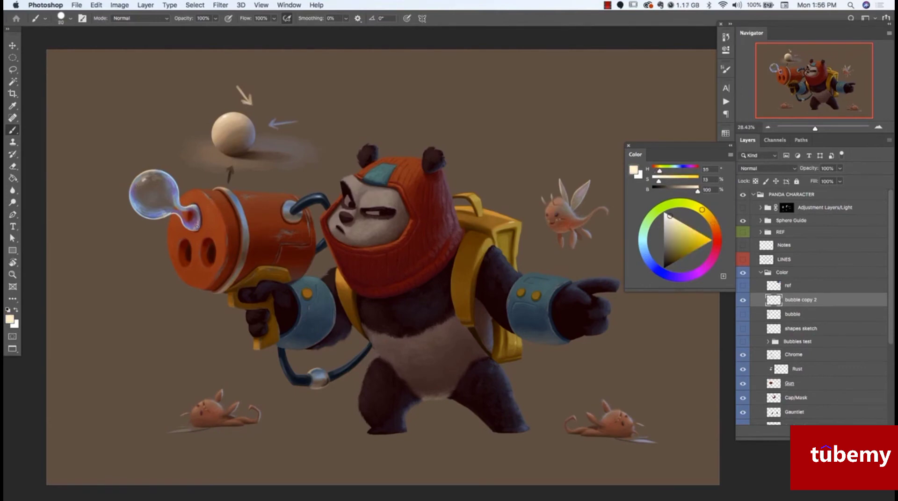
pyautogui.keyDown('alt'); pyautogui.click(174, 206); pyautogui.keyUp('alt')
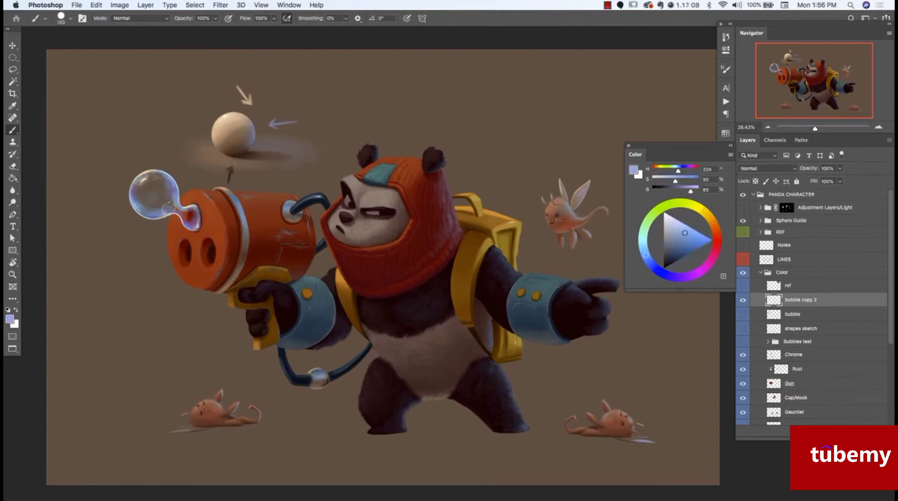
pyautogui.keyDown('alt'); pyautogui.click(201, 214); pyautogui.keyUp('alt')
# Refine the film around the barrel hole with soft grey and blue strokes in colours sampled from its neck and edges.
pyautogui.click(801, 433)
pyautogui.press(']')
pyautogui.press(']')
pyautogui.press(']')
pyautogui.press(']')
pyautogui.press(']')
pyautogui.press(']')
pyautogui.press(']')
pyautogui.press(']')
pyautogui.rightClick(793, 300)
pyautogui.click(816, 322)
pyautogui.keyDown('alt'); pyautogui.click(178, 199); pyautogui.keyUp('alt')
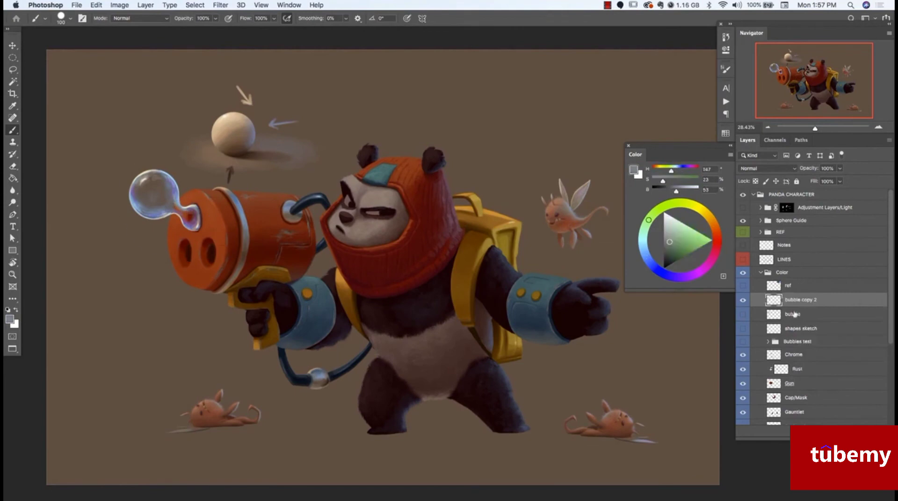
pyautogui.moveTo(196, 214); pyautogui.dragTo(191, 211)
pyautogui.keyDown('alt'); pyautogui.click(180, 222); pyautogui.keyUp('alt')
pyautogui.keyDown('alt'); pyautogui.click(194, 222); pyautogui.keyUp('alt')
pyautogui.press('[')
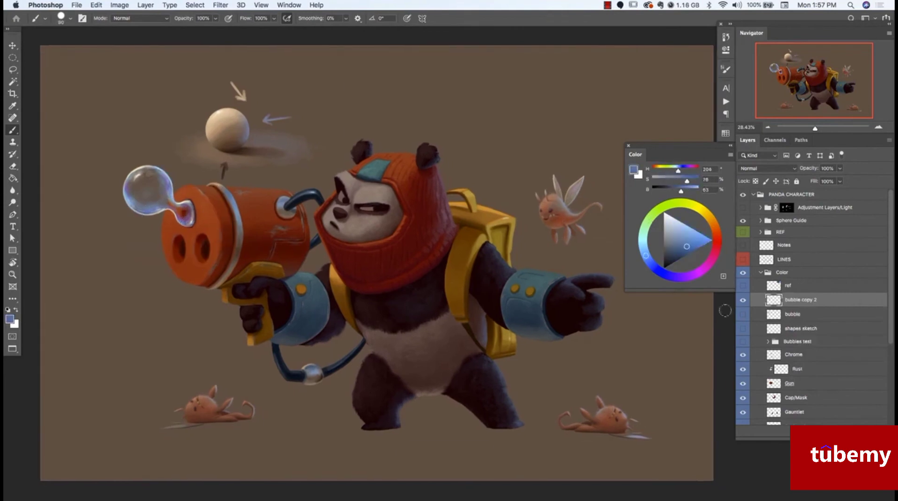
# Reshape the large gun bubble with Liquify, and deepen the film at the barrel hole with sampled blues.
pyautogui.press('super+shift+x')
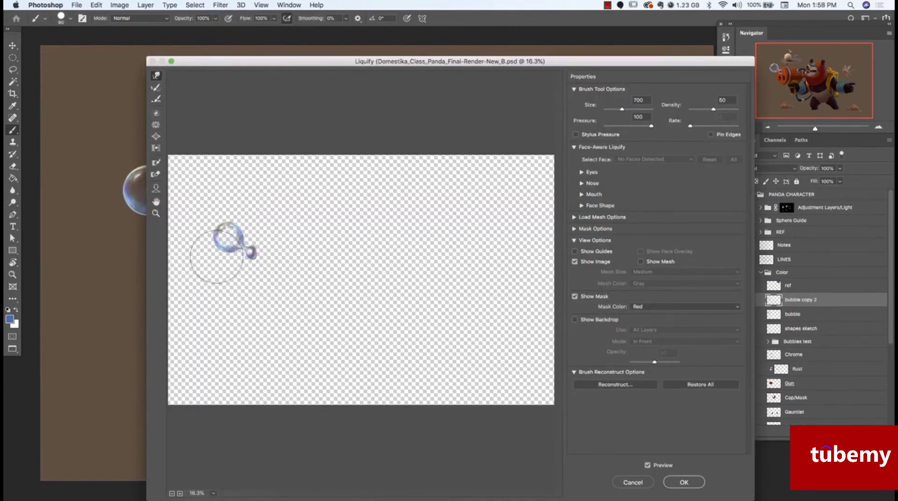
pyautogui.moveTo(216, 256); pyautogui.dragTo(201, 260)
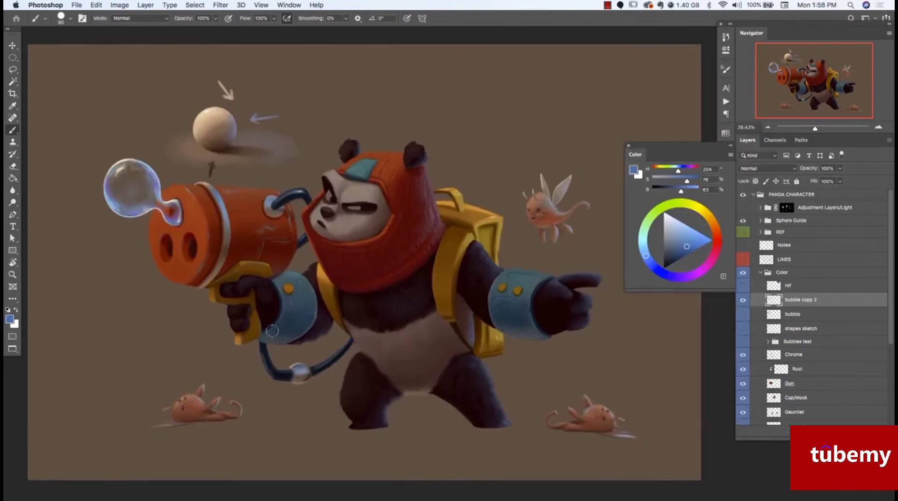
pyautogui.keyDown('alt'); pyautogui.click(140, 208); pyautogui.keyUp('alt')
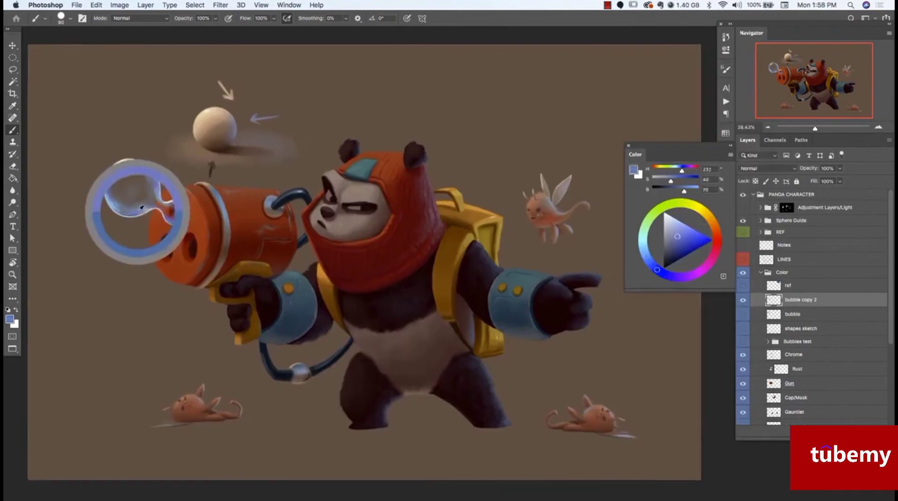
pyautogui.press(']')
pyautogui.press(']')
pyautogui.press(']')
pyautogui.press(']')
pyautogui.keyDown('alt'); pyautogui.click(177, 220); pyautogui.keyUp('alt')
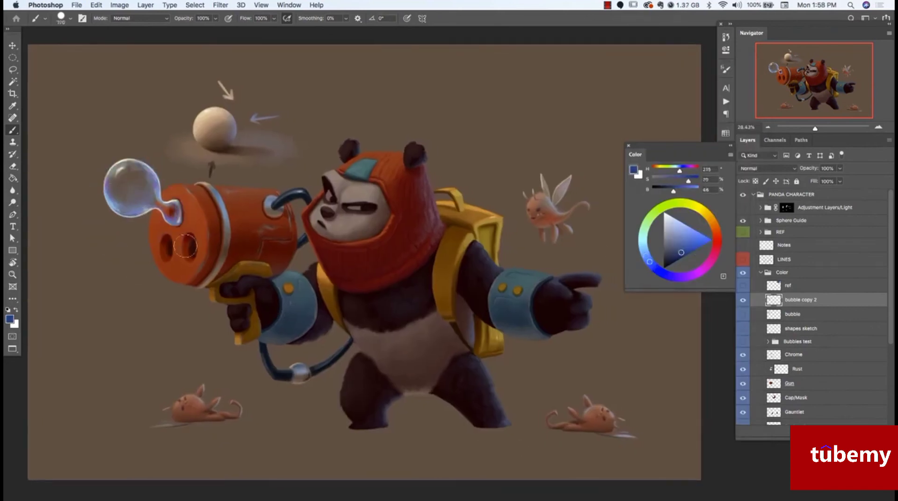
pyautogui.keyDown('alt'); pyautogui.click(140, 203); pyautogui.keyUp('alt')
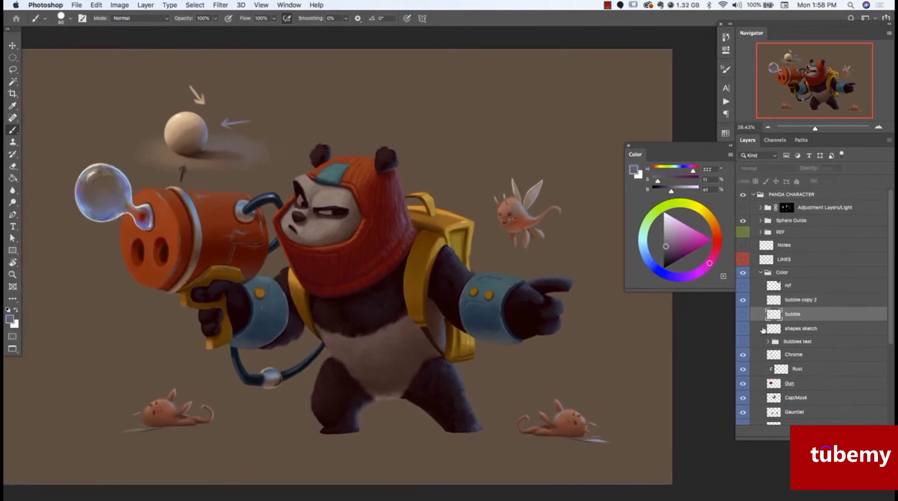
# Place a smaller copy of the bubble over the gun's lower outer barrel hole and touch it up with sampled red-orange tones.
pyautogui.moveTo(124, 186); pyautogui.dragTo(129, 237)
pyautogui.press('Return')
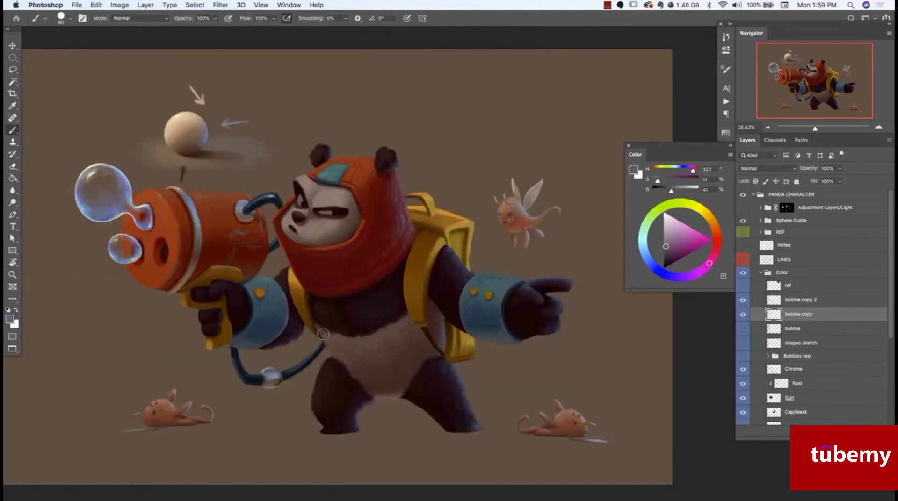
pyautogui.keyDown('alt'); pyautogui.click(131, 270); pyautogui.keyUp('alt')
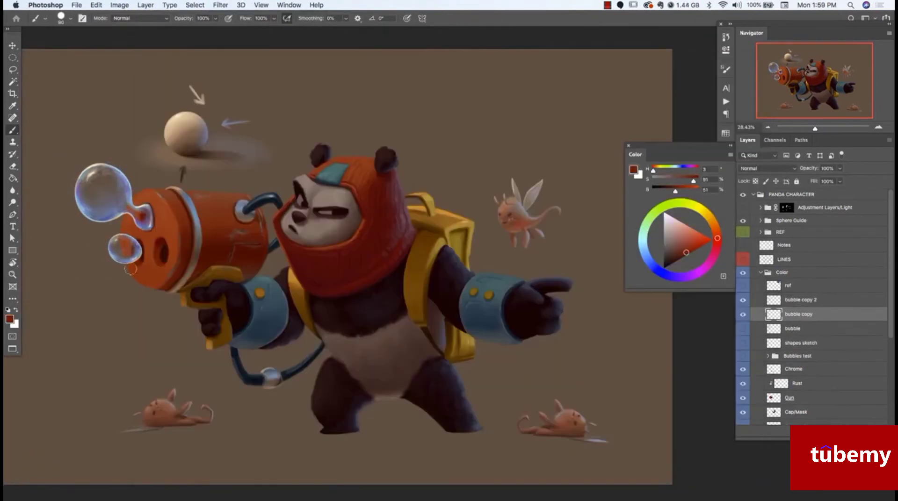
pyautogui.press(']')
pyautogui.keyDown('alt'); pyautogui.click(127, 267); pyautogui.keyUp('alt')
pyautogui.click(132, 267)
pyautogui.keyDown('alt'); pyautogui.click(149, 231); pyautogui.keyUp('alt')
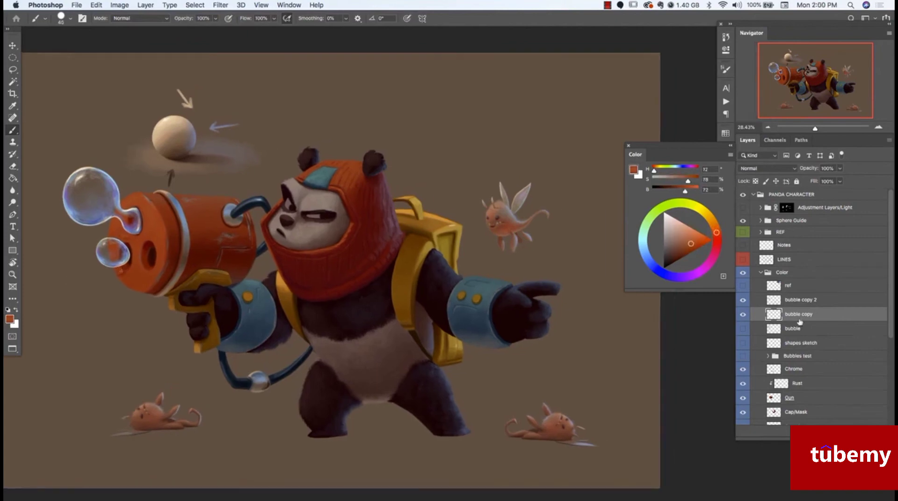
# Duplicate the original bubble and shrink it into a tiny one floating above the barrel beside the large bubble.
pyautogui.hotkey('ctrl', 'j')
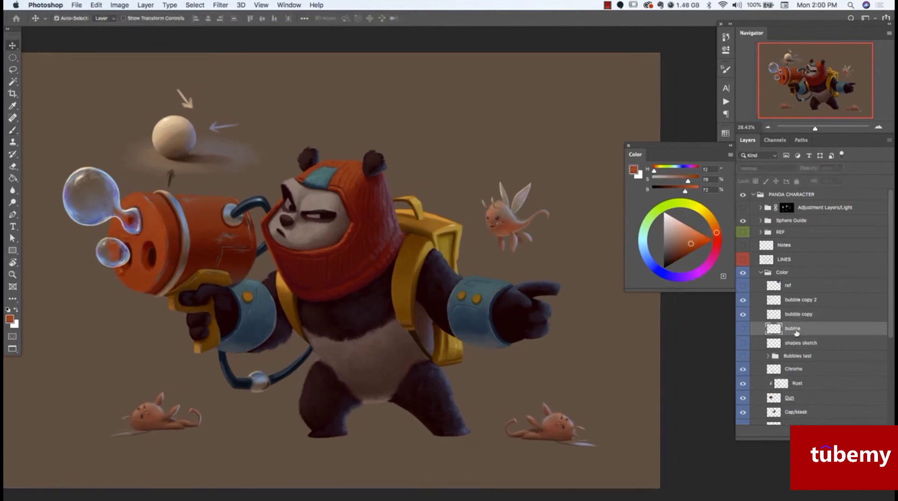
pyautogui.hotkey('ctrl', 't')
pyautogui.moveTo(119, 168); pyautogui.dragTo(94, 175)
pyautogui.press('super+t')
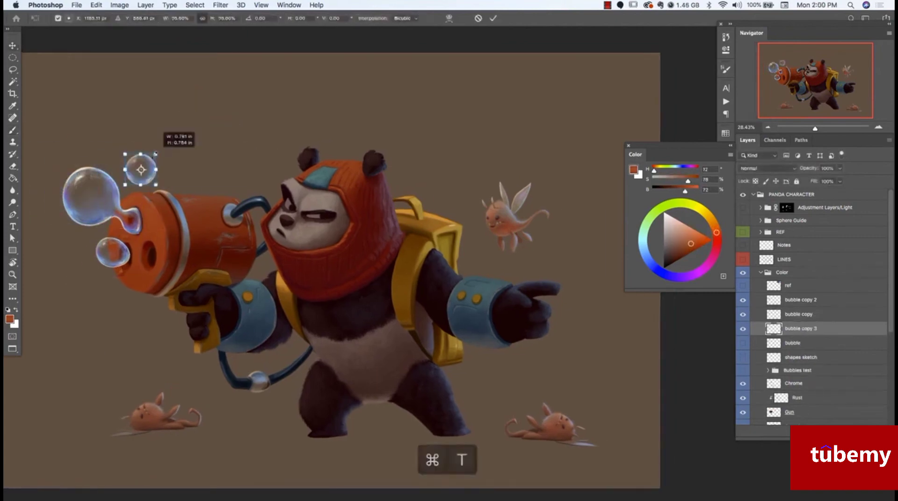
pyautogui.moveTo(155, 155); pyautogui.dragTo(138, 172)
pyautogui.press('Return')
pyautogui.moveTo(409, 306); pyautogui.dragTo(400, 304)
# Try to reshape the tiny floating bubble with Liquify.
pyautogui.press('shift+super+x')
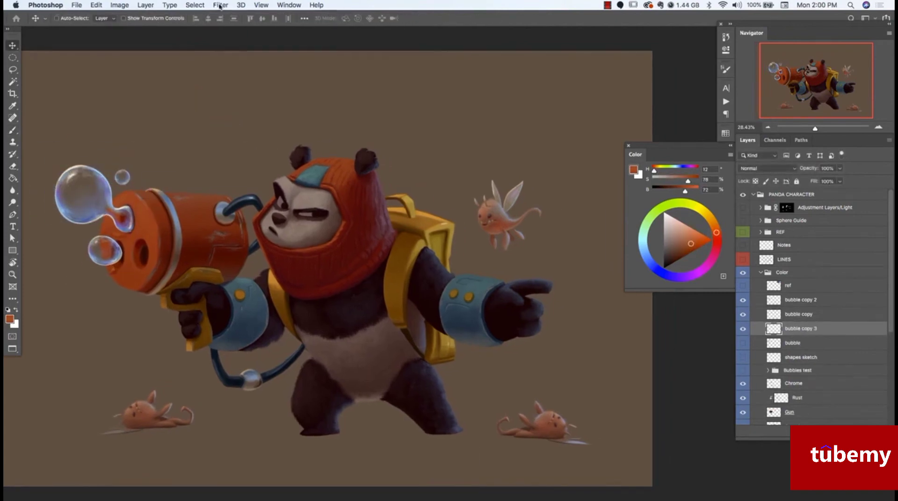
pyautogui.click(684, 483)
pyautogui.moveTo(321, 357); pyautogui.dragTo(307, 343)
pyautogui.press('super+z')
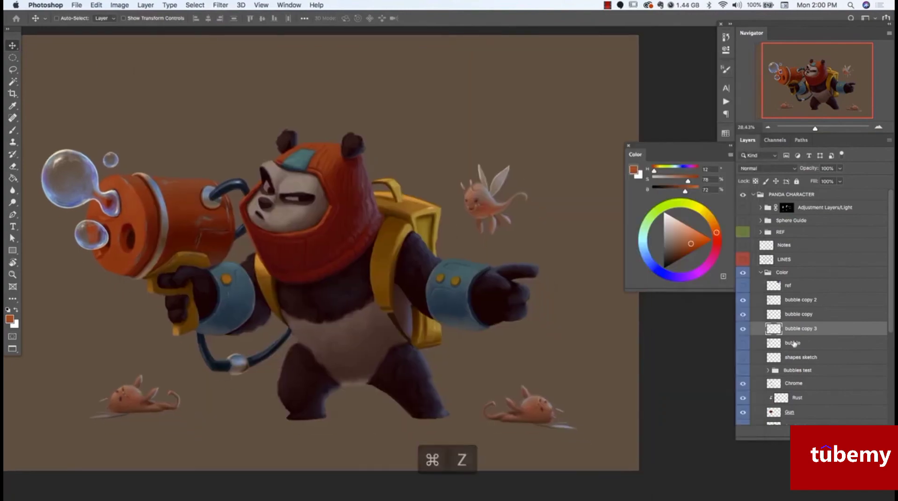
# Duplicate the original bubble and scale it to enclose the bug lying on the ground below the gun.
pyautogui.click(794, 344)
pyautogui.moveTo(138, 215)
pyautogui.mouseDown()
pyautogui.moveTo(170, 340)
pyautogui.moveTo(217, 409)
pyautogui.mouseUp()
pyautogui.press('super+t')
pyautogui.moveTo(187, 326); pyautogui.dragTo(184, 337)
pyautogui.moveTo(171, 395); pyautogui.dragTo(174, 411)
pyautogui.press('Return')
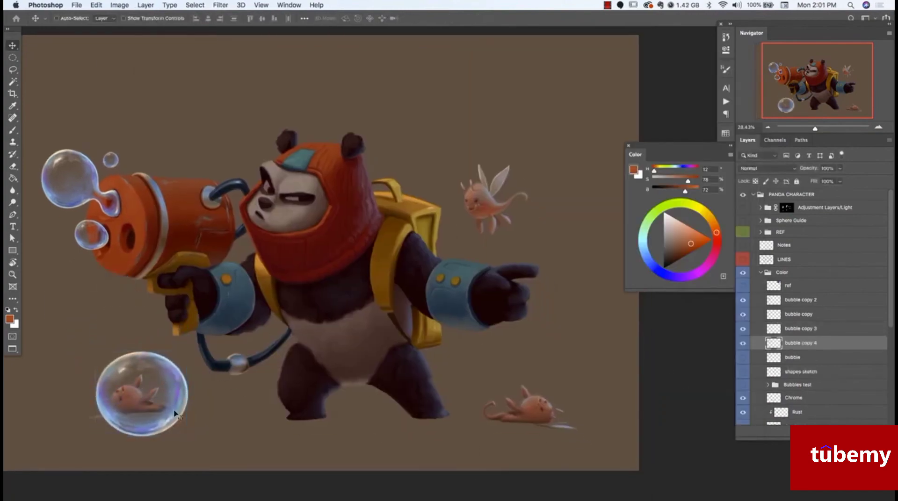
# Flatten the underside of the bubble around the bug with Liquify, using a brush size of 1100.
pyautogui.click(220, 5)
pyautogui.click(246, 83)
pyautogui.moveTo(273, 400); pyautogui.dragTo(279, 389)
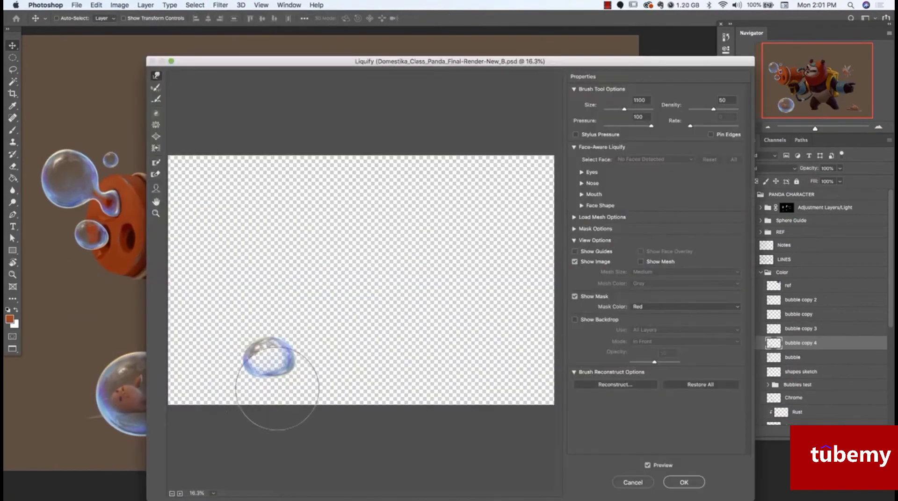
pyautogui.click(684, 483)
# Squash the bubble around the bug into a lower dome with Free Transform and reposition it over the bug.
pyautogui.press('super+t')
pyautogui.moveTo(218, 384); pyautogui.dragTo(217, 390)
pyautogui.moveTo(171, 405); pyautogui.dragTo(166, 406)
pyautogui.moveTo(188, 354); pyautogui.dragTo(186, 358)
pyautogui.moveTo(173, 377); pyautogui.dragTo(174, 383)
pyautogui.press('Return')
pyautogui.moveTo(193, 413); pyautogui.dragTo(190, 415)
# Lock the dome bubble's transparent pixels, darken its base with a sampled dark blue, and unlock the transparency.
pyautogui.press('/')
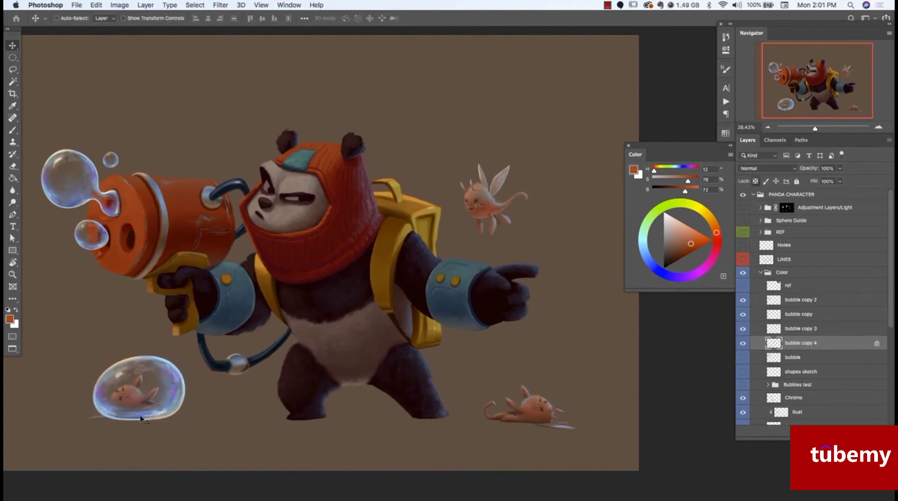
pyautogui.press('b')
pyautogui.keyDown('alt'); pyautogui.click(141, 416); pyautogui.keyUp('alt')
pyautogui.press('/')
pyautogui.press('super+shift+m')
pyautogui.moveTo(159, 406)
pyautogui.mouseDown()
pyautogui.moveTo(121, 412)
pyautogui.moveTo(163, 384)
pyautogui.moveTo(180, 401)
pyautogui.mouseUp()
pyautogui.press('v')
# Push the dome bubble's edges into a fuller, rounder shape with Liquify, using a brush size of 500.
pyautogui.click(220, 5)
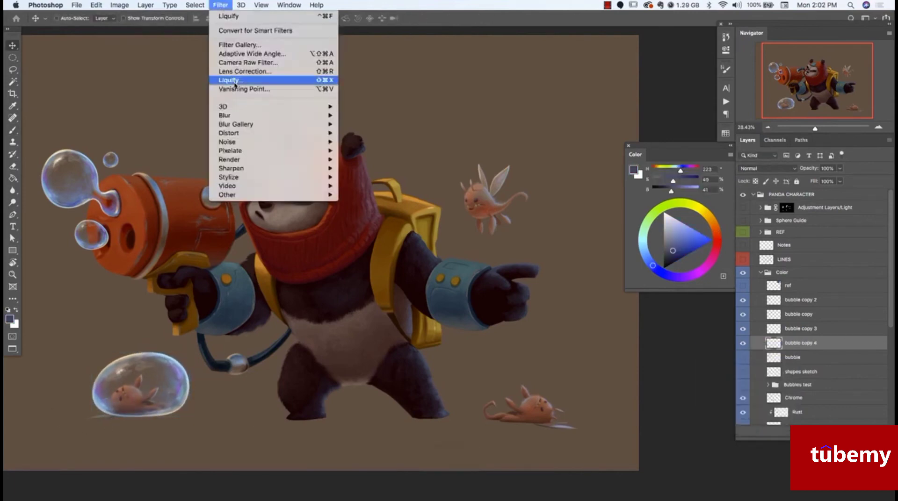
pyautogui.click(238, 80)
pyautogui.press(']')
pyautogui.press(']')
pyautogui.press(']')
pyautogui.press(']')
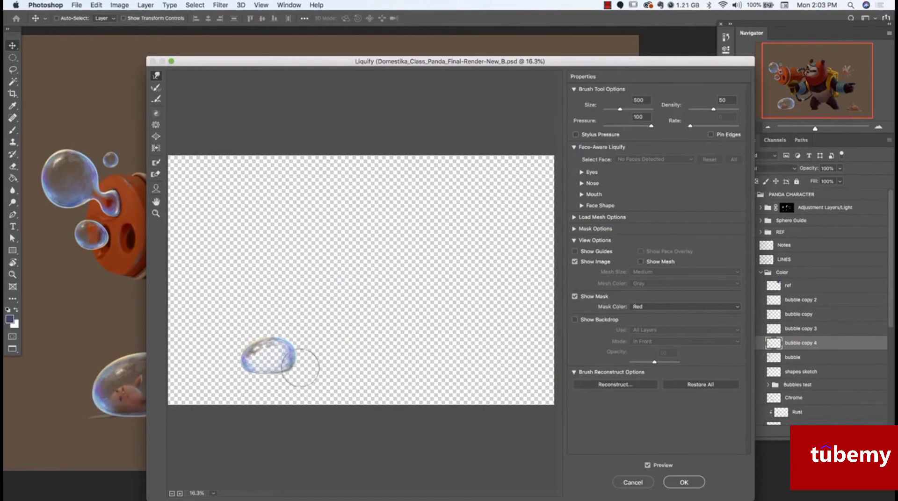
pyautogui.moveTo(252, 345); pyautogui.dragTo(277, 334)
pyautogui.click(684, 482)
# Remove the part of the bug's wing sticking out under the dome bubble's edge, working on the lower Bug layer.
pyautogui.press('b')
pyautogui.scroll(-8, 795, 347)
pyautogui.click(798, 365)
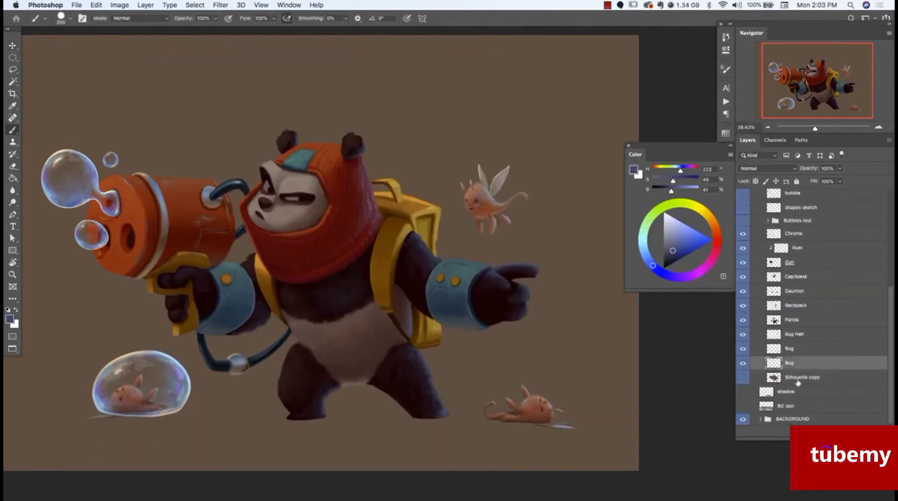
pyautogui.click(833, 432)
pyautogui.press('[')
pyautogui.press('[')
pyautogui.press('[')
pyautogui.press('[')
pyautogui.press('[')
pyautogui.press('[')
pyautogui.press('[')
pyautogui.moveTo(93, 417); pyautogui.dragTo(117, 425)
# Paint a dark brown ground shadow beside the dome bubble on a new layer beneath it, and soften it with the eraser.
pyautogui.scroll(8, 797, 346)
pyautogui.click(797, 344)
pyautogui.keyDown('alt'); pyautogui.click(355, 463); pyautogui.keyUp('alt')
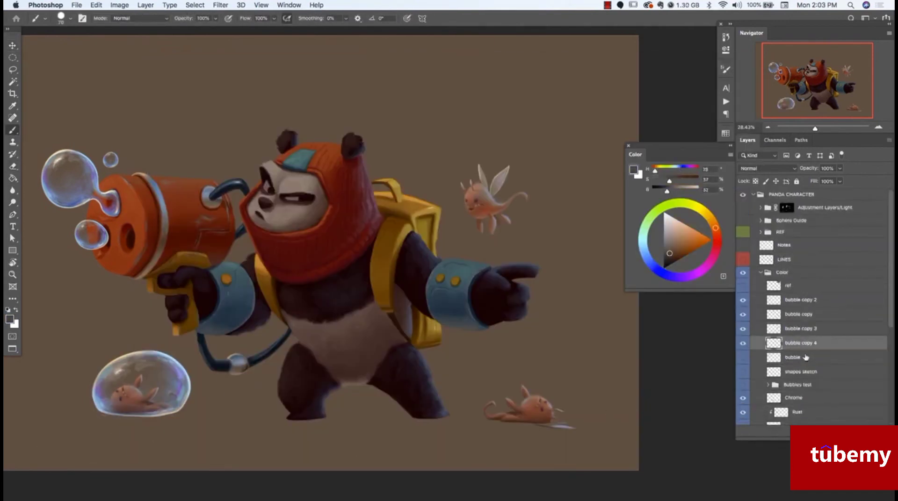
pyautogui.press('super+shift+alt+n')
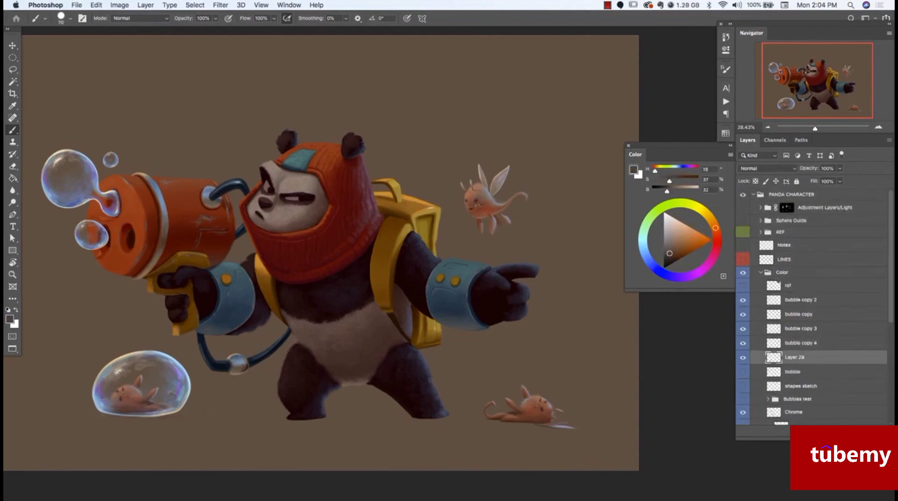
pyautogui.press('e')
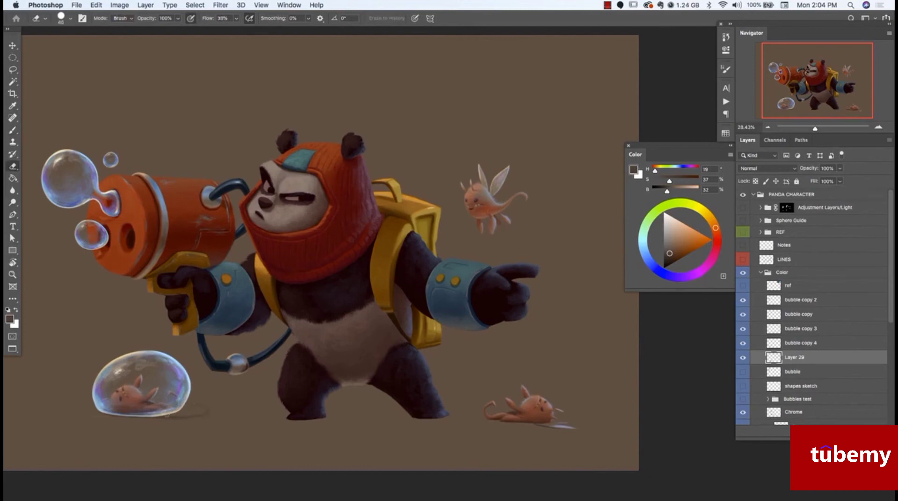
# Warp the ground shadow to fit under the base of the dome bubble.
pyautogui.press('super+t')
pyautogui.rightClick(114, 411)
pyautogui.click(136, 393)
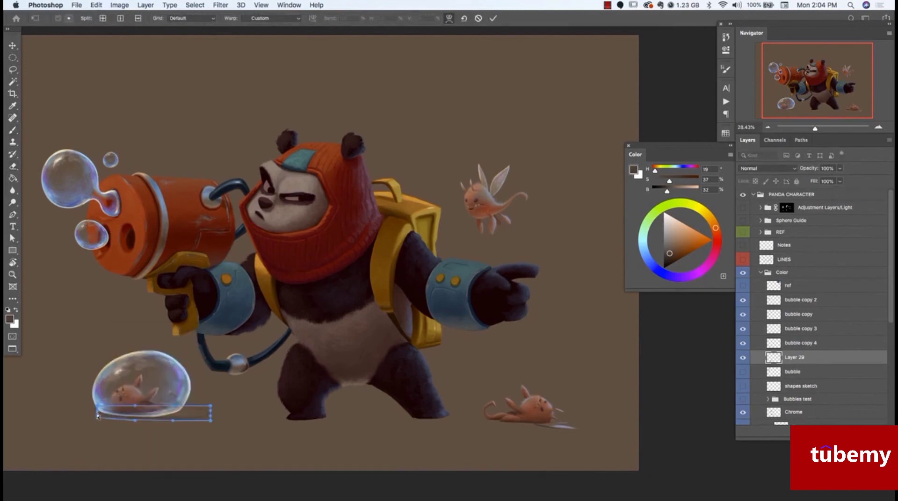
pyautogui.press('Return')
pyautogui.press('v')
# Paint subtle warm-brown and pale-cyan light into the dome bubble's ground shadow, blending with colours sampled around it.
pyautogui.press('b')
pyautogui.click(676, 240)
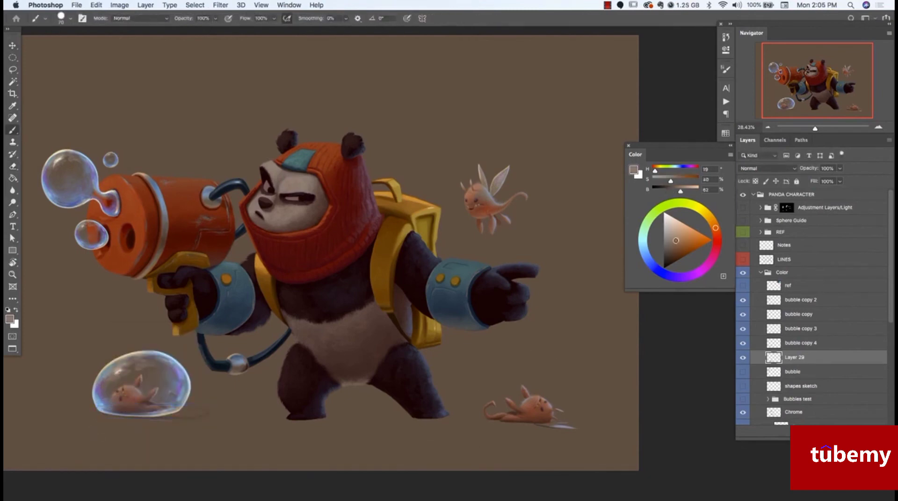
pyautogui.keyDown('alt'); pyautogui.click(183, 411); pyautogui.keyUp('alt')
pyautogui.keyDown('alt'); pyautogui.click(193, 413); pyautogui.keyUp('alt')
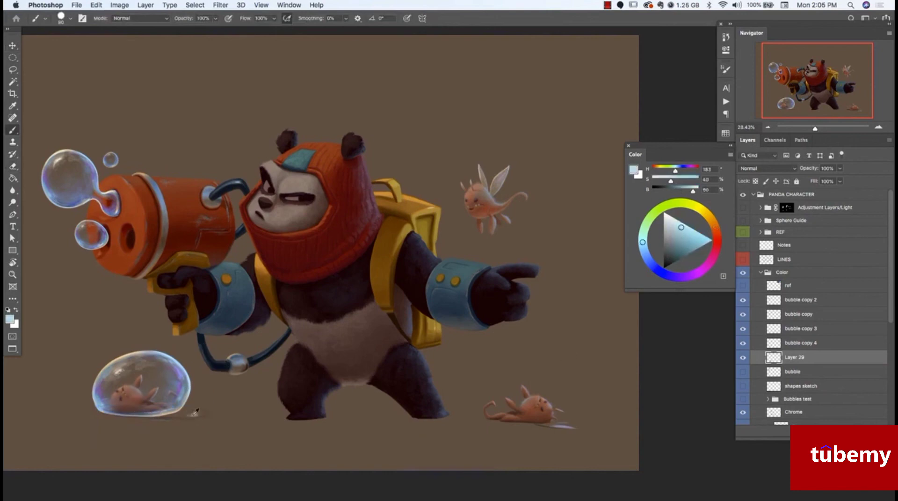
pyautogui.keyDown('alt'); pyautogui.click(190, 414); pyautogui.keyUp('alt')
pyautogui.keyDown('alt'); pyautogui.click(186, 415); pyautogui.keyUp('alt')
pyautogui.keyDown('alt'); pyautogui.click(196, 415); pyautogui.keyUp('alt')
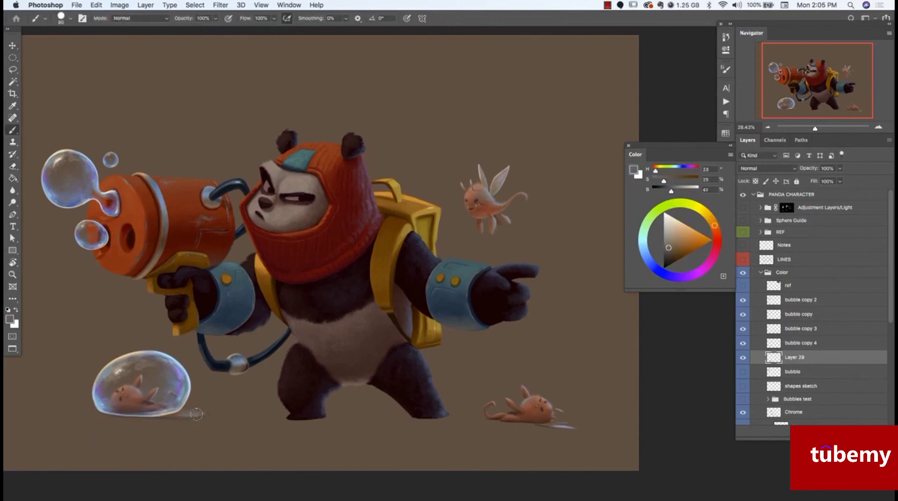
pyautogui.keyDown('alt'); pyautogui.click(164, 413); pyautogui.keyUp('alt')
pyautogui.keyDown('alt'); pyautogui.click(195, 411); pyautogui.keyUp('alt')
pyautogui.keyDown('alt'); pyautogui.click(198, 411); pyautogui.keyUp('alt')
# Merge the dome bubble with its shadow, place a copy over the other fallen bug, and move that layer below the first dome.
pyautogui.press('v')
pyautogui.keyDown('shift'); pyautogui.click(801, 342); pyautogui.keyUp('shift')
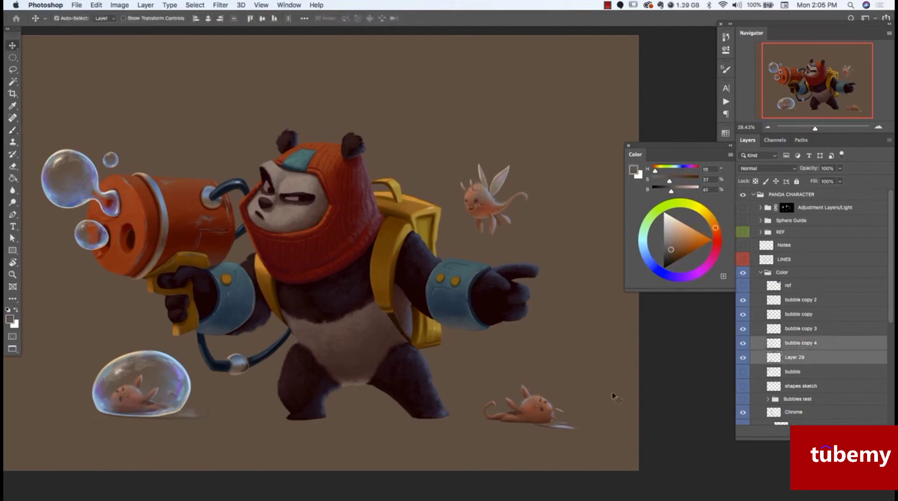
pyautogui.press('super+e')
pyautogui.moveTo(172, 424); pyautogui.dragTo(558, 434)
pyautogui.moveTo(548, 431); pyautogui.dragTo(555, 438)
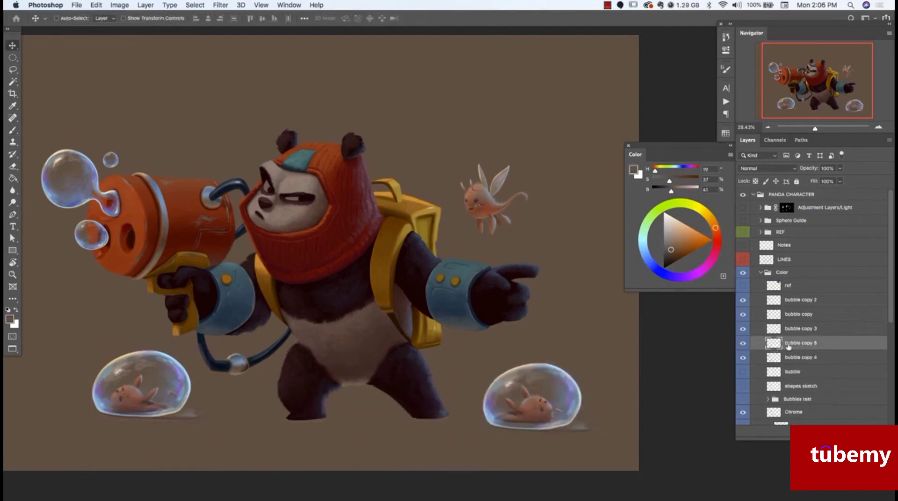
pyautogui.moveTo(789, 346); pyautogui.dragTo(790, 361)
# Liquify the dome bubble over the right-hand fallen bug into a taller, varied shape with an 800 brush, and nudge it into place.
pyautogui.click(220, 5)
pyautogui.click(234, 80)
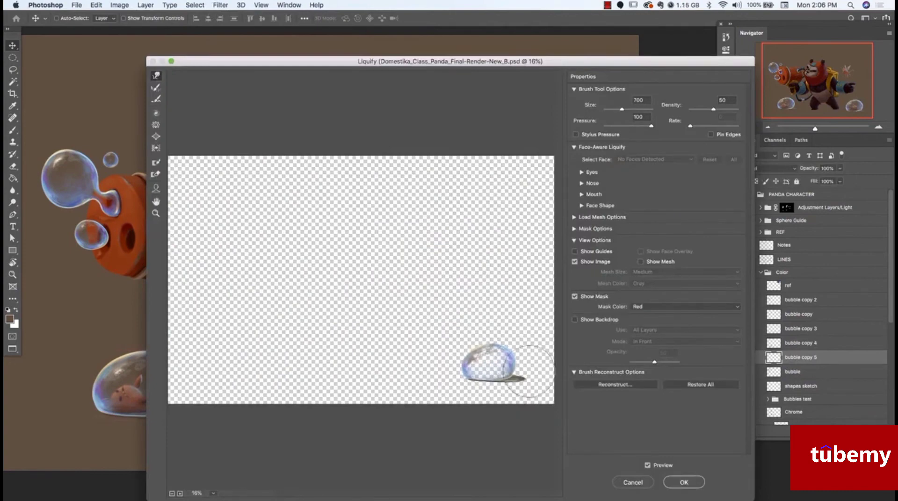
pyautogui.press(']')
pyautogui.moveTo(489, 353); pyautogui.dragTo(479, 345)
pyautogui.moveTo(451, 371); pyautogui.dragTo(473, 345)
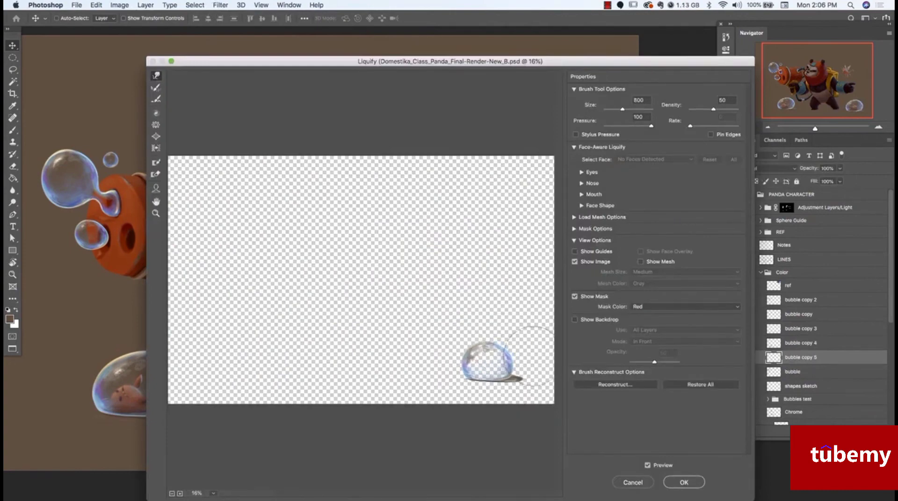
pyautogui.moveTo(534, 356); pyautogui.dragTo(521, 341)
pyautogui.press('Return')
pyautogui.moveTo(506, 421); pyautogui.dragTo(502, 420)
# Duplicate the original bubble layer, shrink the copies into small bubbles beside each of the two domes, and save the file.
pyautogui.scroll(-2, 690, 484)
pyautogui.click(801, 372)
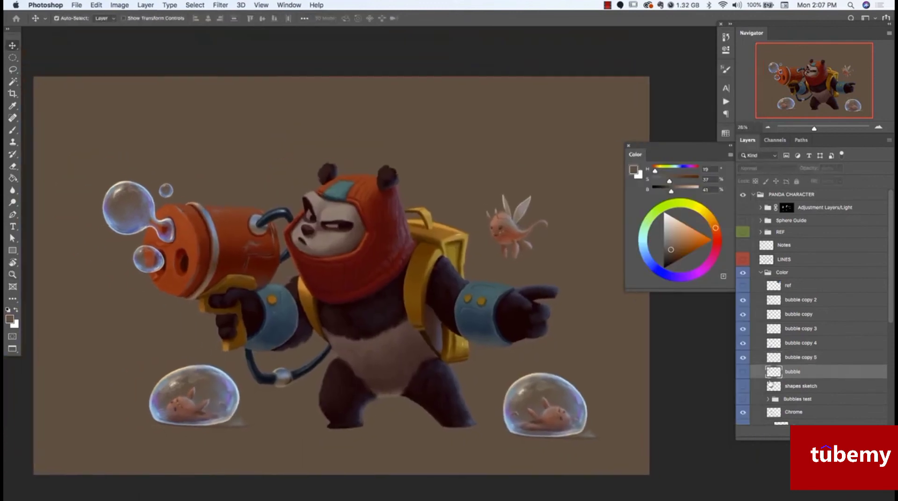
pyautogui.press('super+j')
pyautogui.click(743, 372)
pyautogui.press('super+t')
pyautogui.press('Return')
pyautogui.moveTo(163, 160); pyautogui.dragTo(147, 424)
pyautogui.press('super+t')
pyautogui.moveTo(150, 392); pyautogui.dragTo(143, 402)
pyautogui.press('Return')
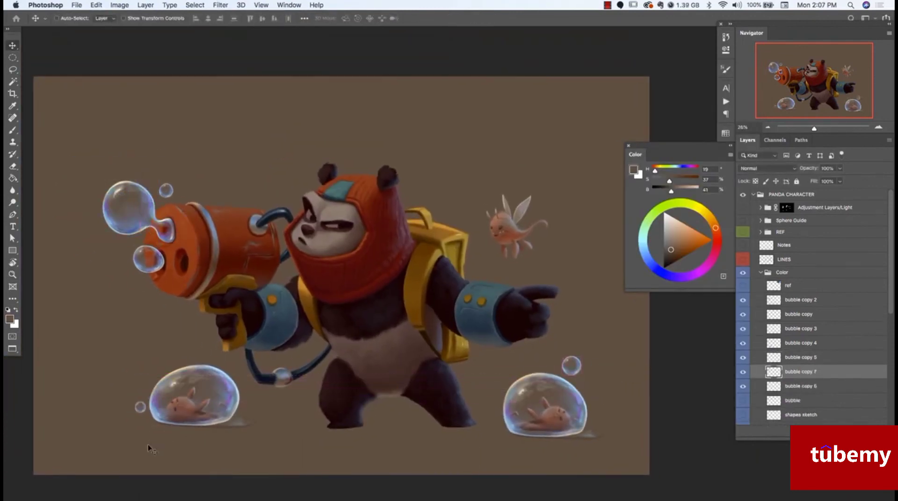
pyautogui.press('super+s')
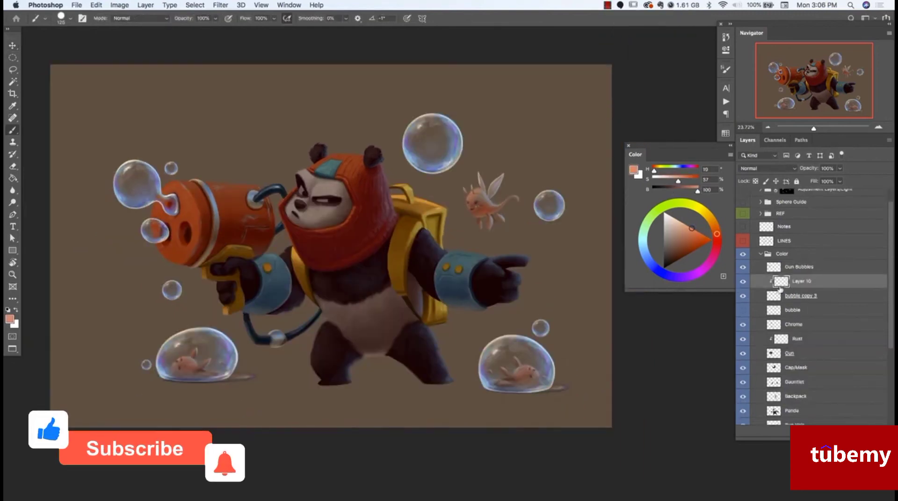
# Compare the illustration with and without the floating bubbles of the bubble copy 3 layer.
pyautogui.click(744, 297)
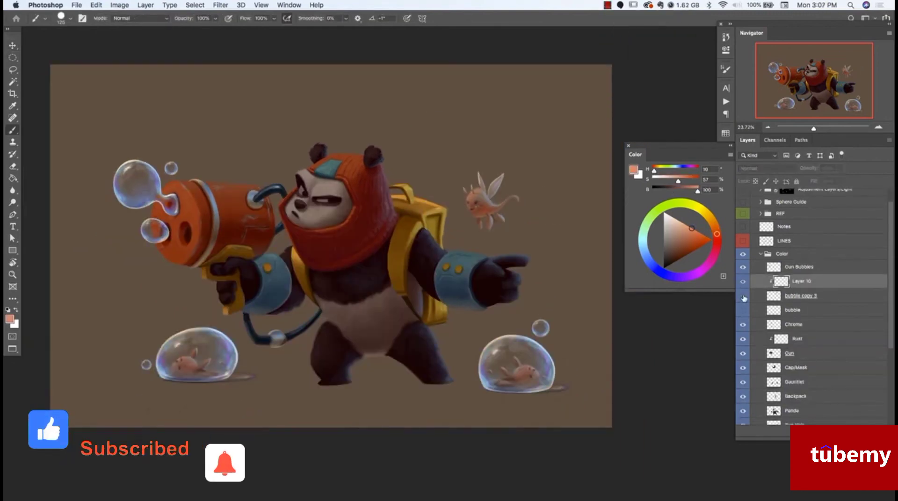
pyautogui.click(744, 296)
pyautogui.click(743, 296)
pyautogui.click(743, 296)
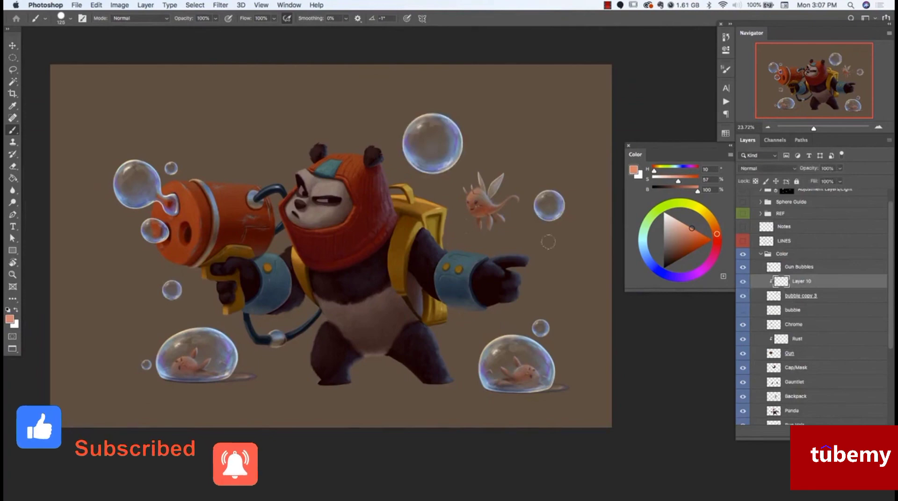
# Paint subtle yellow, light blue and orange reflections into the bubbles around the backpack and flying bug on Layer 10, using sampled and adjusted colours.
pyautogui.keyDown('alt'); pyautogui.click(421, 198); pyautogui.keyUp('alt')
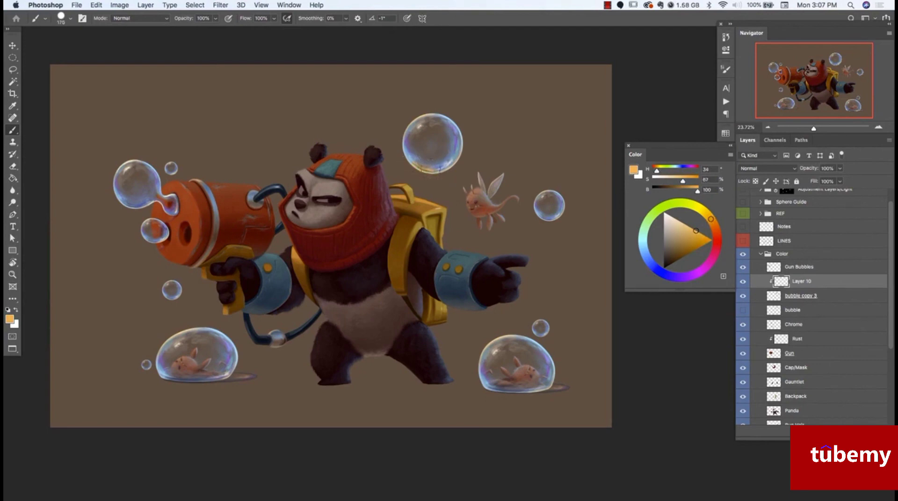
pyautogui.moveTo(696, 231); pyautogui.dragTo(702, 233)
pyautogui.keyDown('alt'); pyautogui.click(408, 157); pyautogui.keyUp('alt')
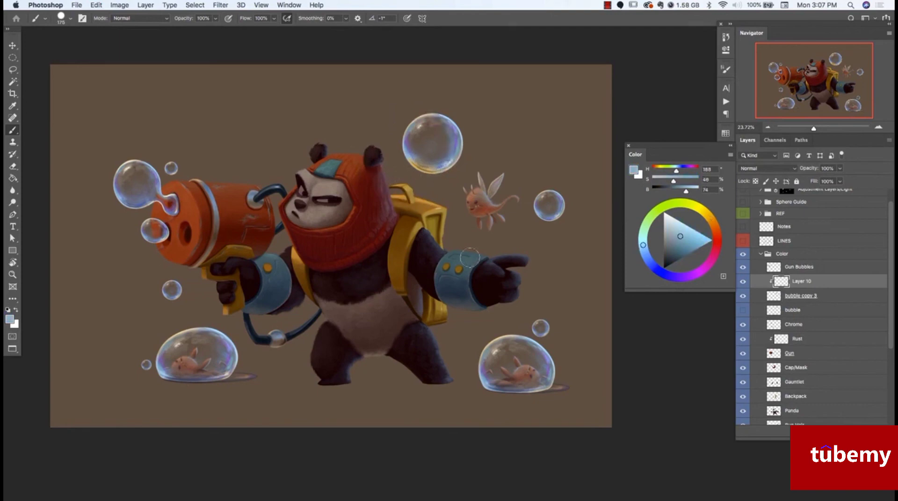
pyautogui.keyDown('alt'); pyautogui.click(489, 207); pyautogui.keyUp('alt')
pyautogui.moveTo(691, 238); pyautogui.dragTo(690, 235)
pyautogui.click(715, 231)
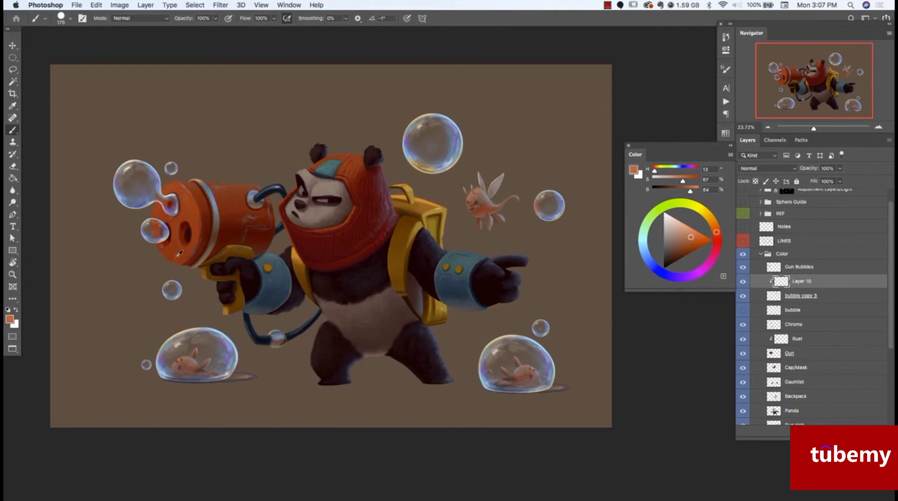
# Paint a brightened orange sampled from the gun into the small bubble below it, and select the bubble copy 3 layer.
pyautogui.keyDown('alt'); pyautogui.click(179, 254); pyautogui.keyUp('alt')
pyautogui.moveTo(690, 248); pyautogui.dragTo(696, 235)
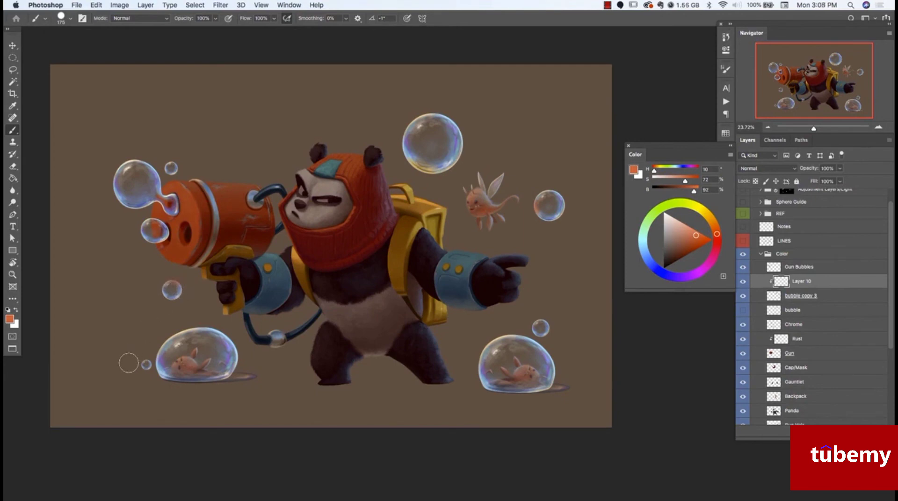
pyautogui.click(790, 296)
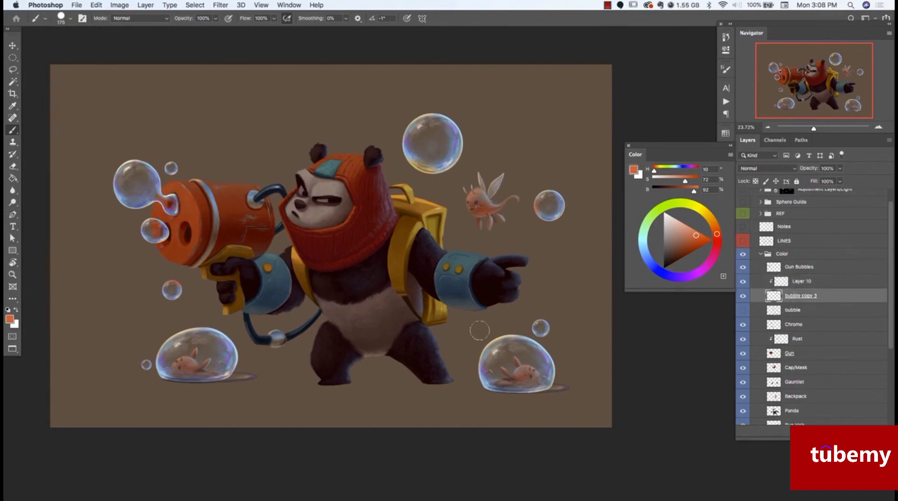